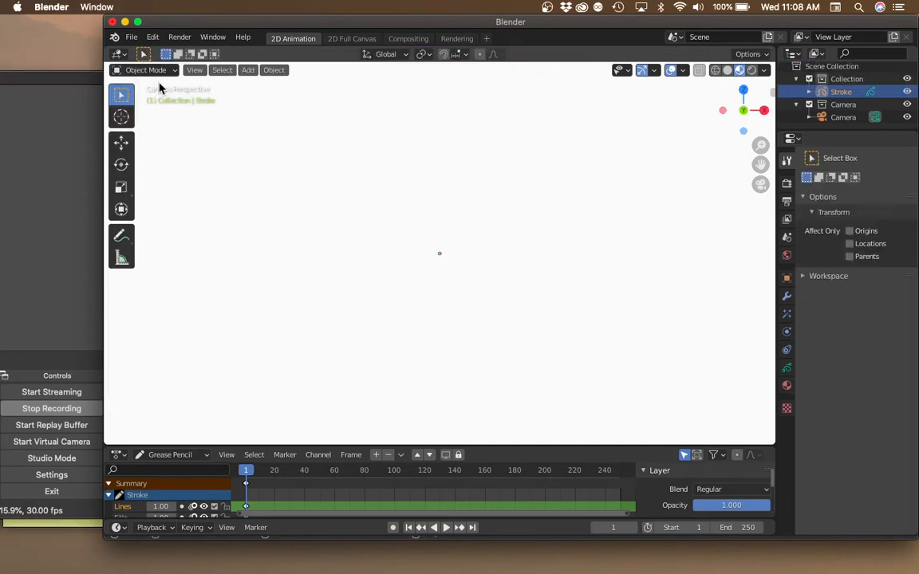
Add a Grease Pencil monkey object to the scene.
left_click(248, 69)
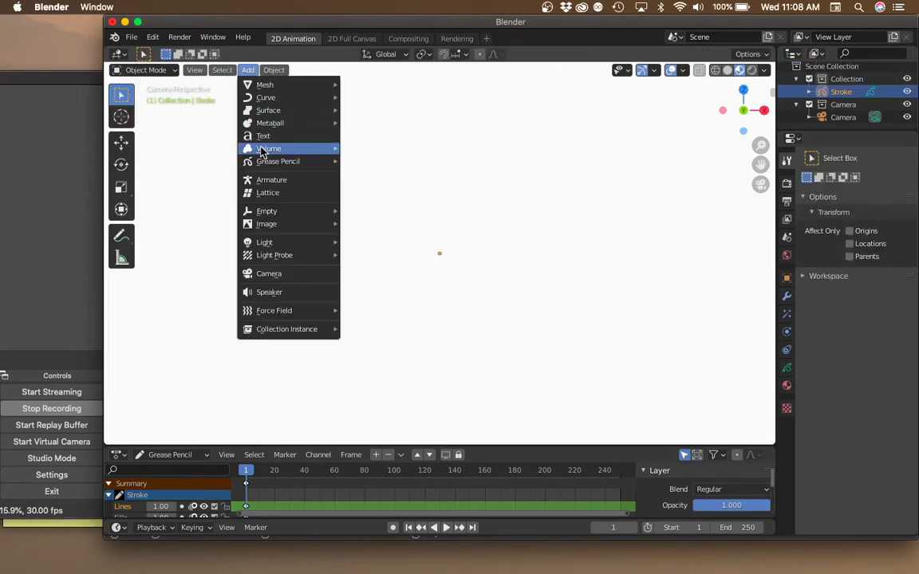
mouse_move(269, 163)
left_click(363, 189)
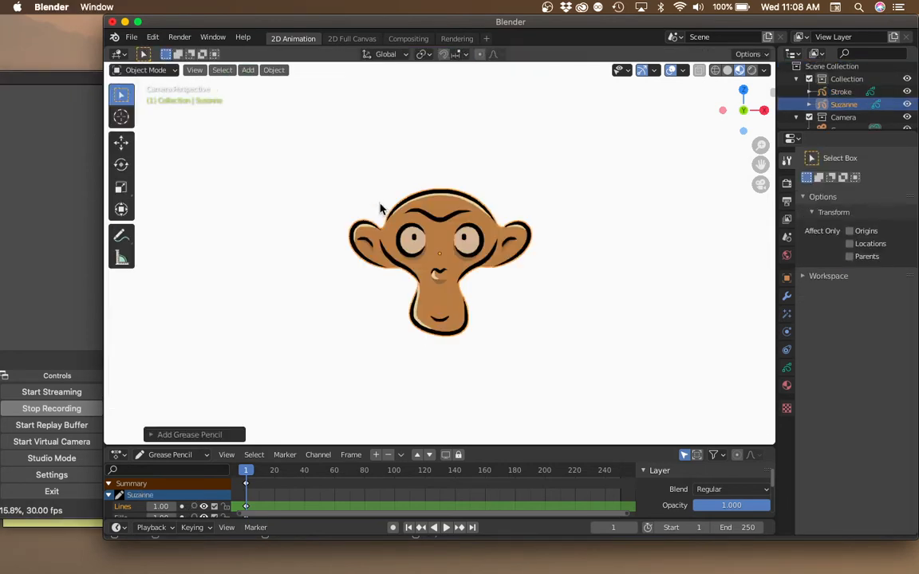
left_click_drag(760, 147, 754, 89)
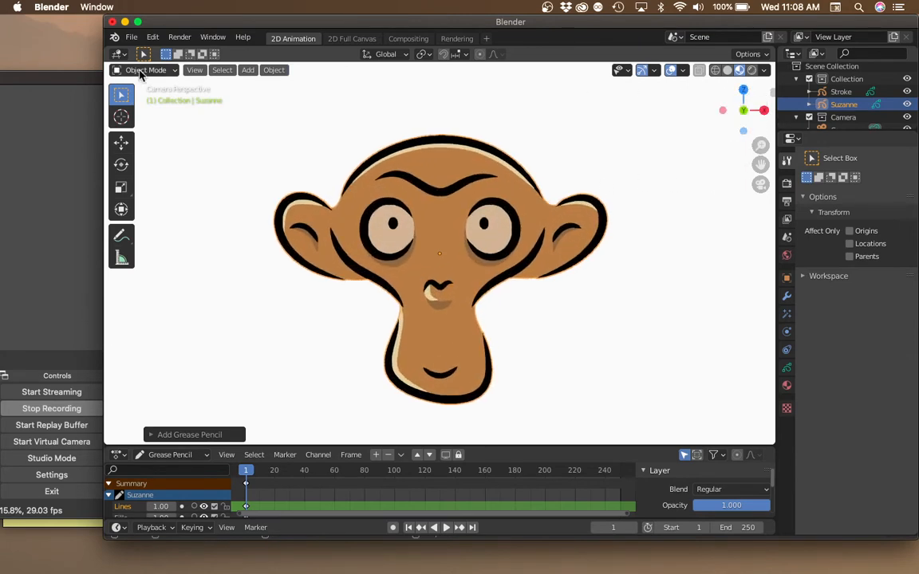
Switch the monkey drawing to Sculpt Mode and enlarge the Push brush radius to 98 px.
left_click(145, 70)
left_click(150, 113)
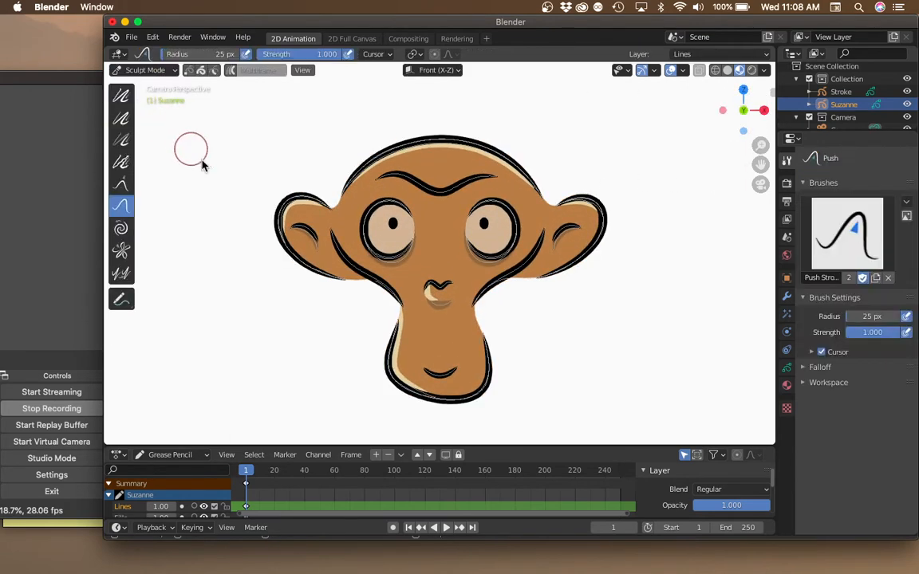
key("f")
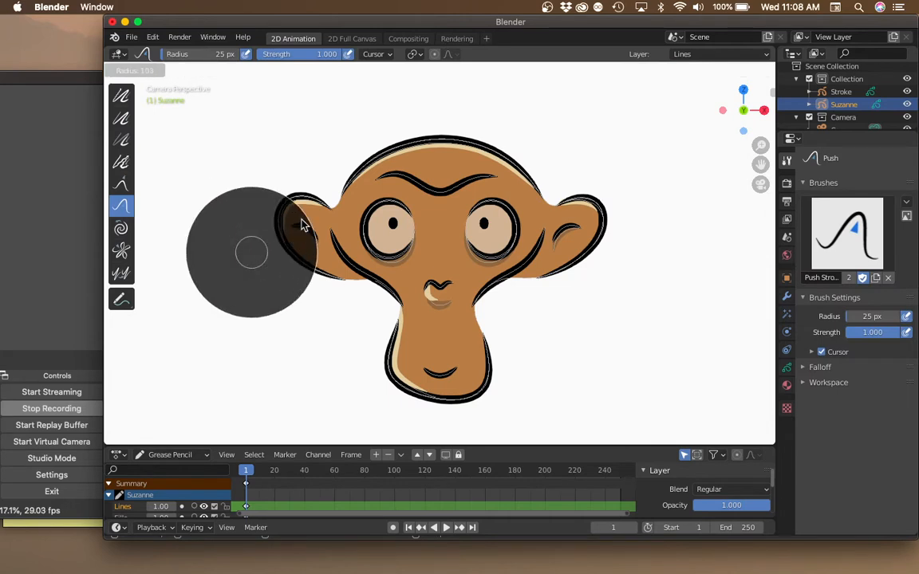
left_click(302, 220)
Try pushing the head outline, eyes and nose inward with the Push brush, and undo the deformations.
left_click_drag(303, 154, 372, 215)
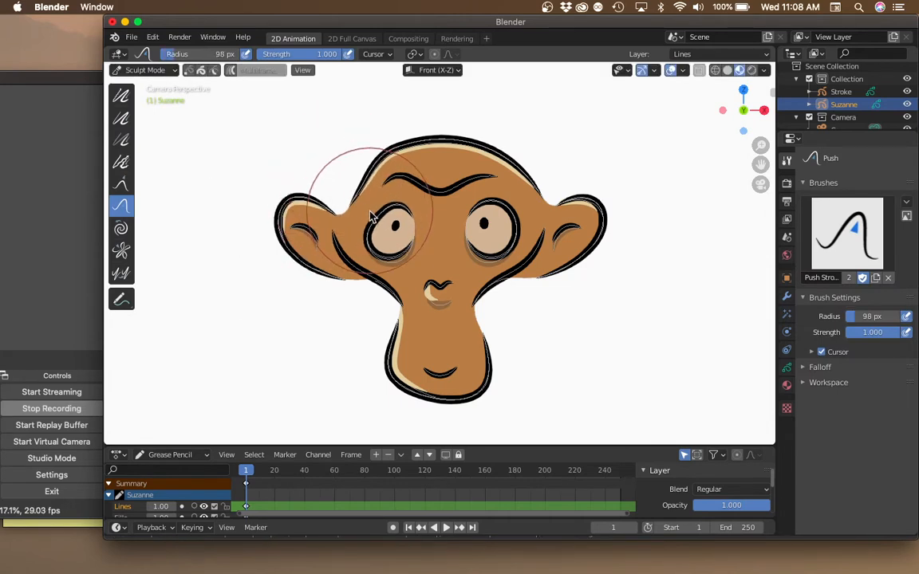
left_click_drag(532, 201, 463, 232)
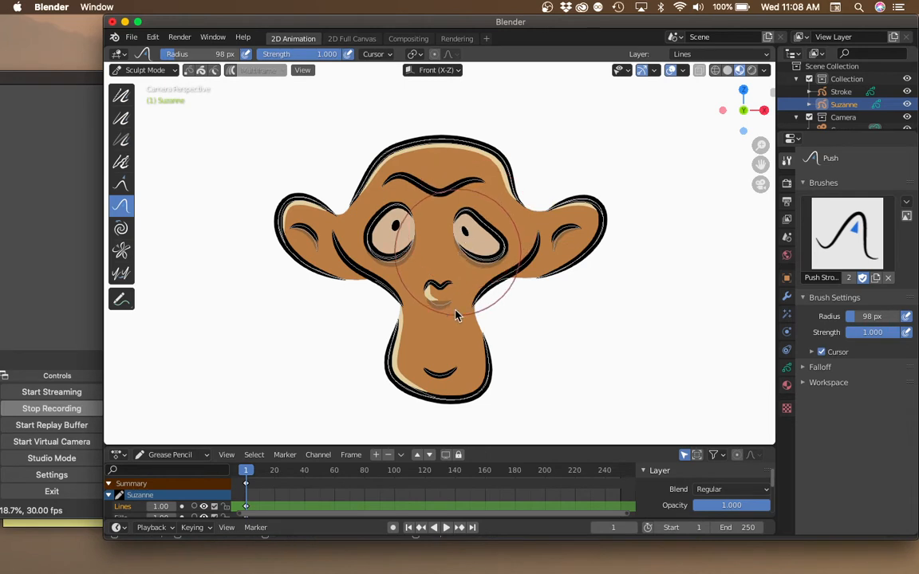
left_click_drag(452, 310, 421, 250)
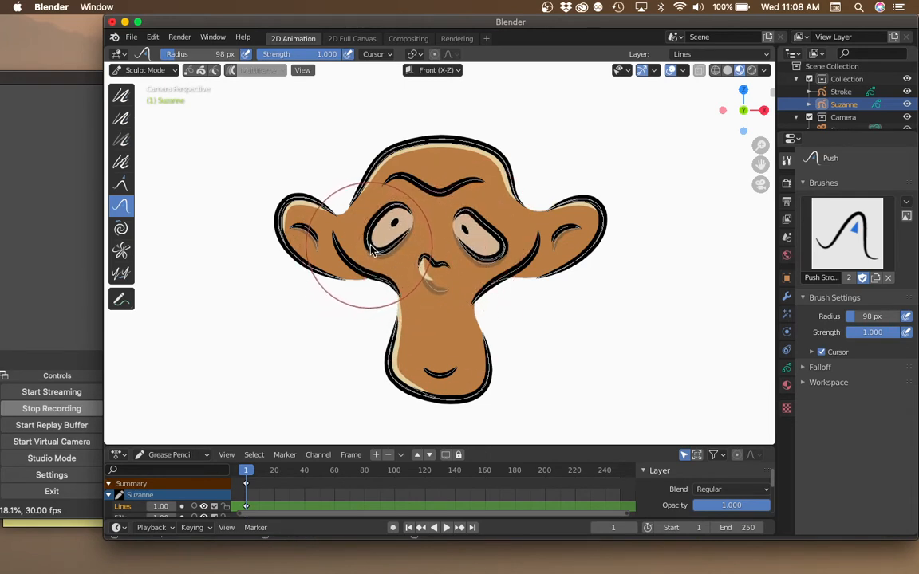
key("super+z")
key("super+z")
key("super+z")
key("super+z")
key("super+z")
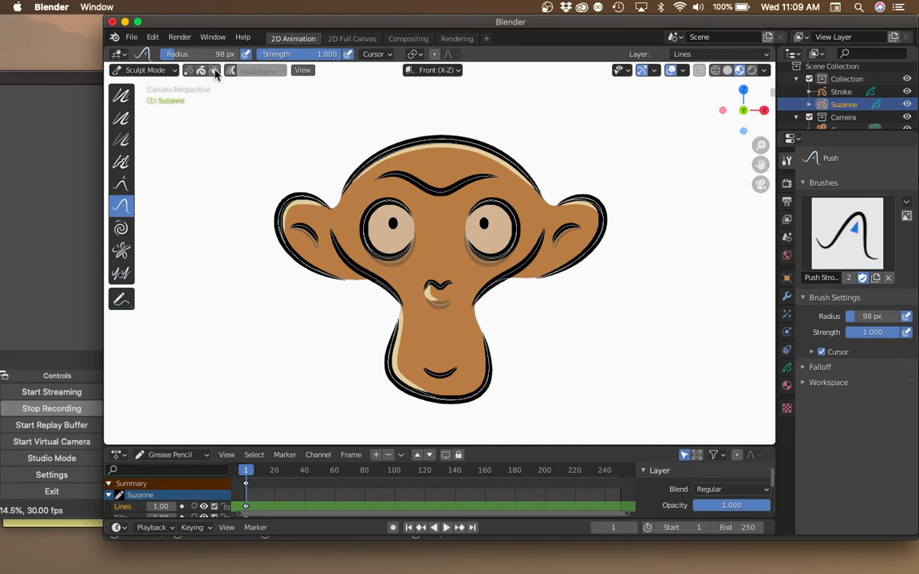
Restrict sculpting to the circle-selected eyebrow stroke and push its right end up past the head outline.
left_click(213, 71)
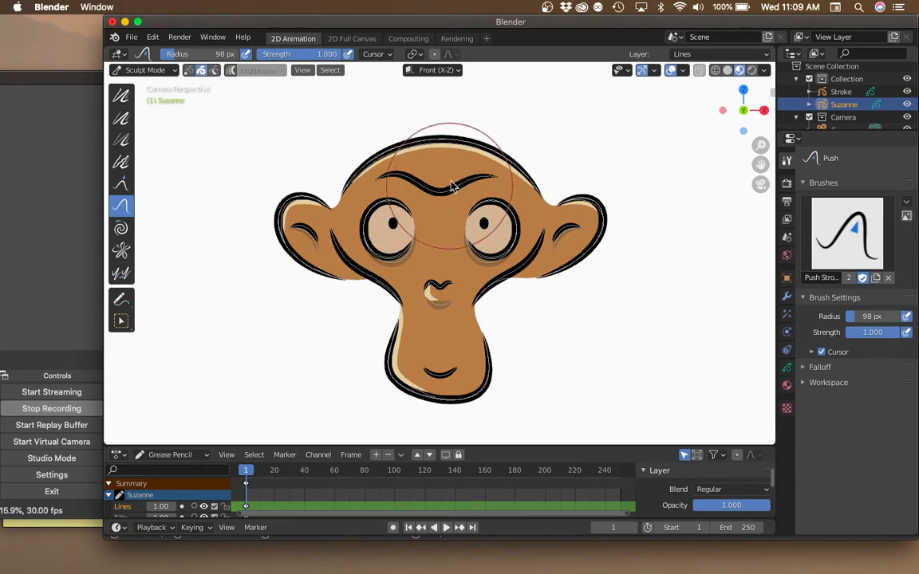
mouse_move(450, 182)
left_mouse_down()
mouse_move(430, 177)
mouse_move(436, 188)
mouse_move(390, 164)
mouse_move(483, 204)
left_mouse_up()
key("c")
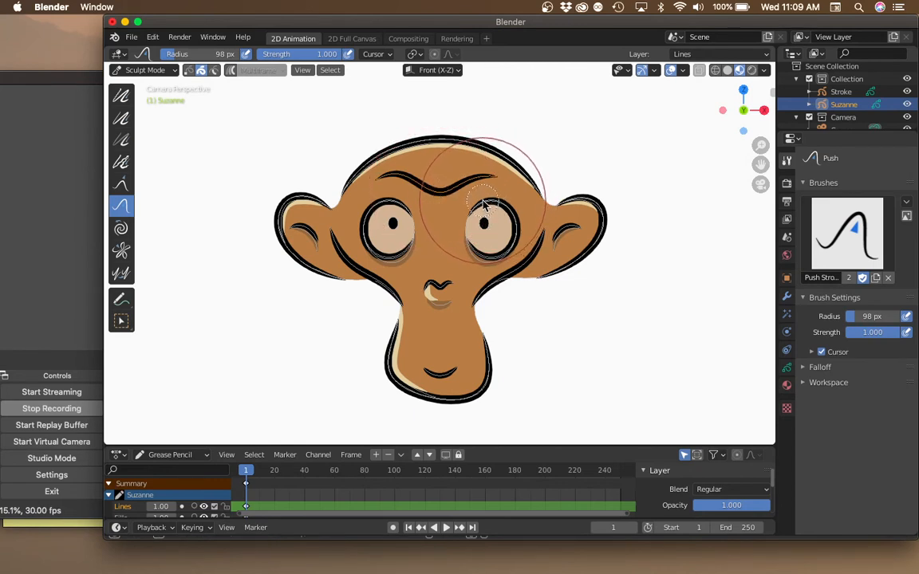
key("Escape")
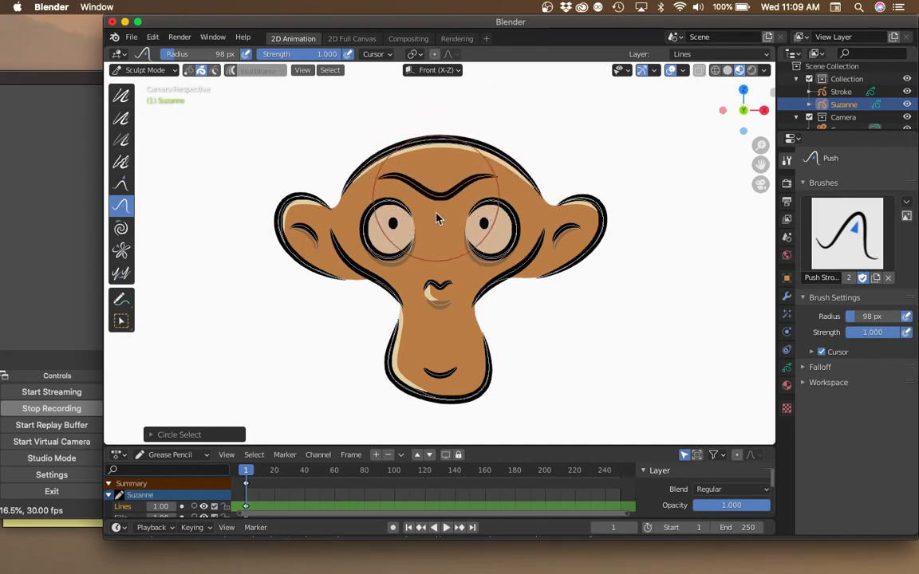
mouse_move(436, 209)
left_mouse_down()
mouse_move(514, 171)
mouse_move(502, 219)
mouse_move(507, 127)
mouse_move(478, 177)
left_mouse_up()
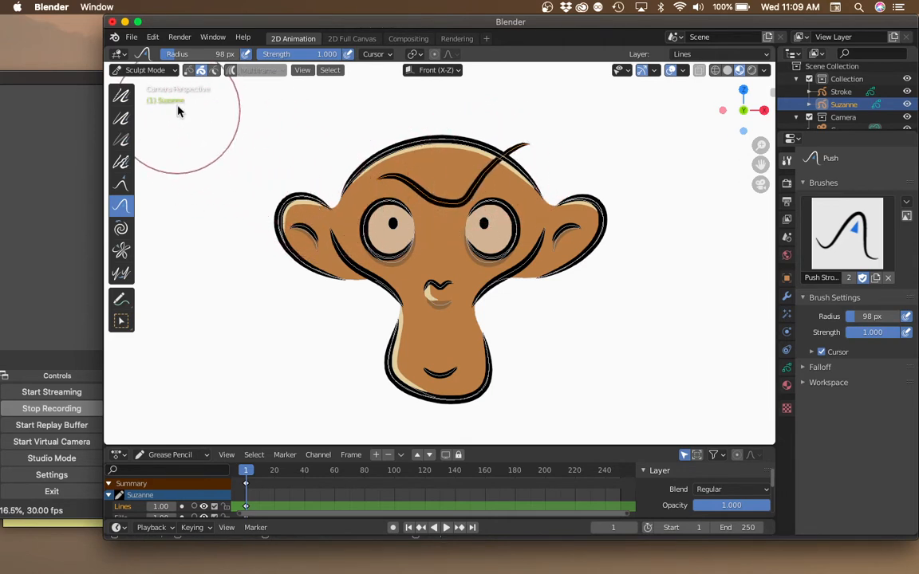
Switch the monkey drawing to Edit Mode.
left_click(171, 71)
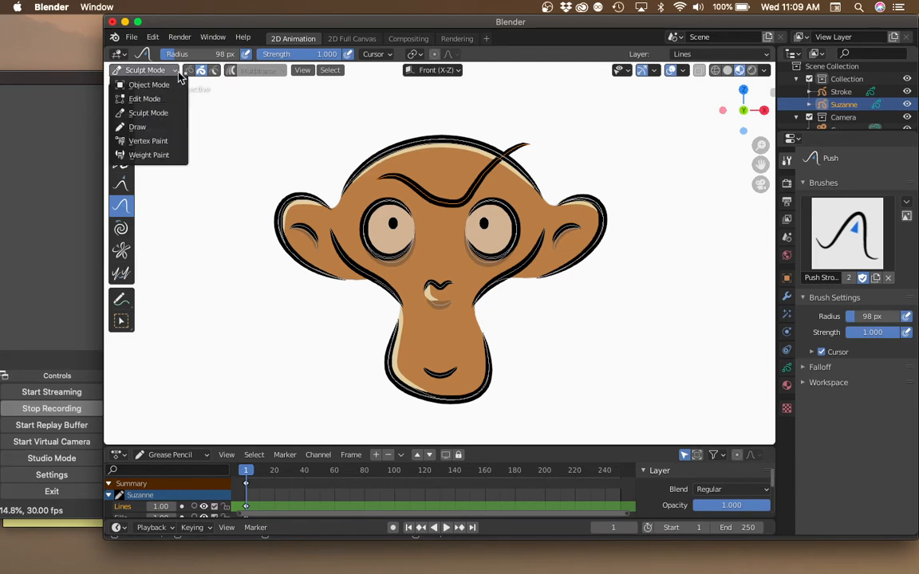
left_click(146, 98)
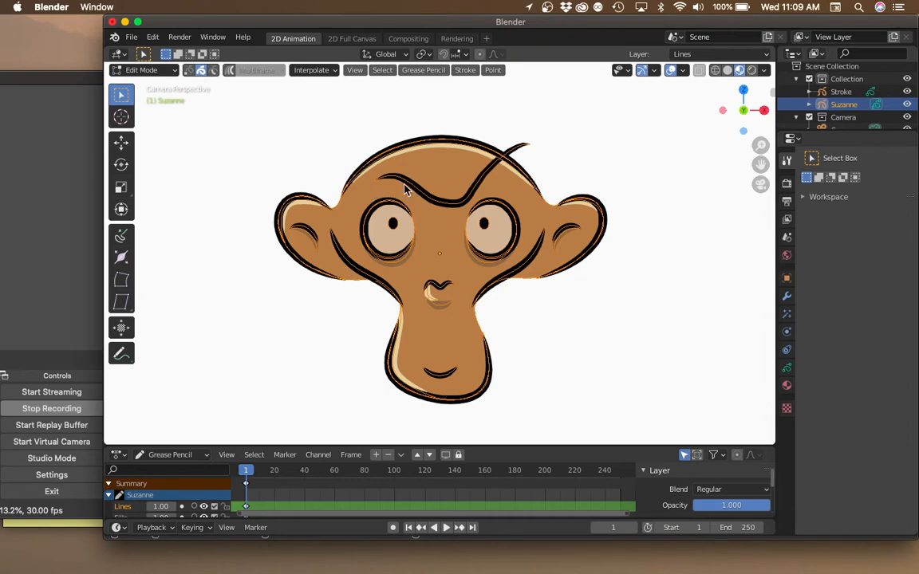
Try moving, scaling and rotating all of the monkey's strokes together, cancelling the transforms.
key("g")
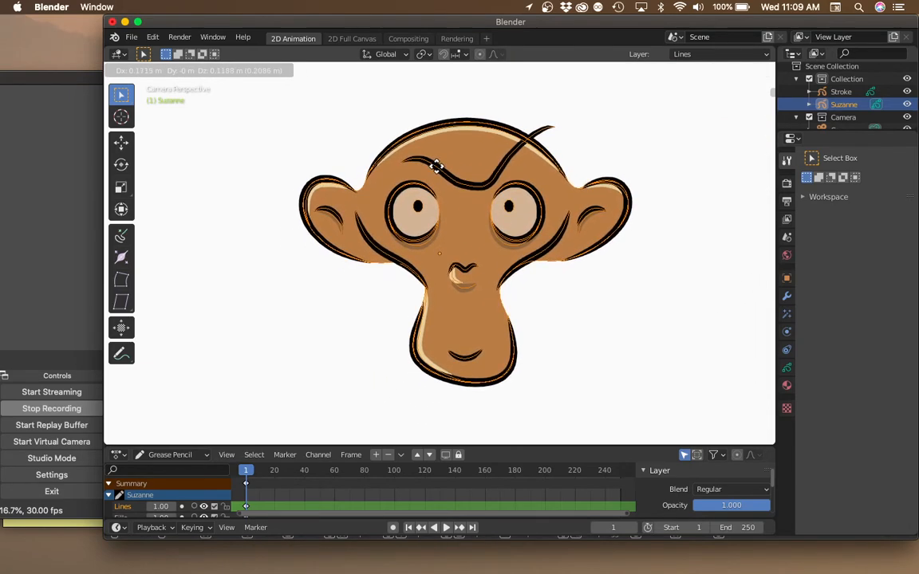
key("s")
key("r")
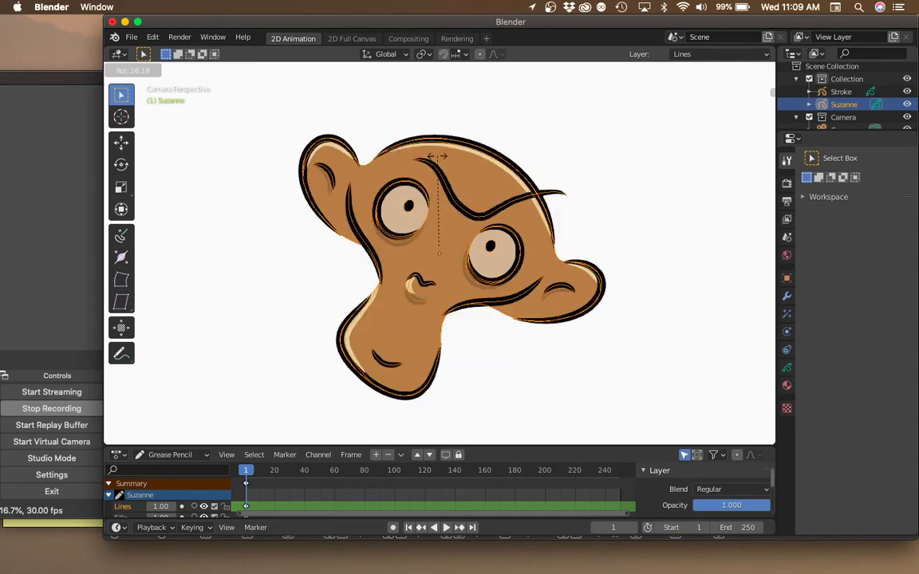
key("Escape")
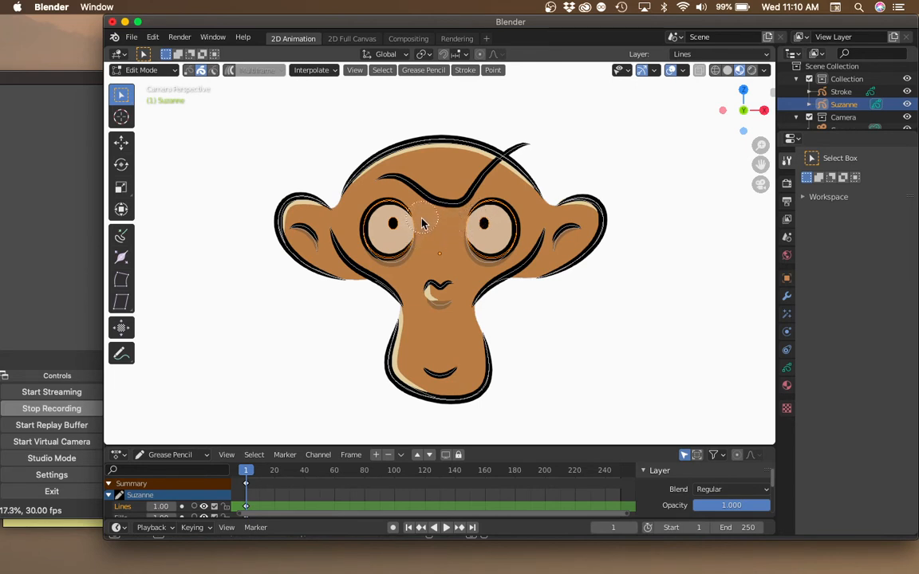
Circle-select the eye strokes and bring up the Move to Layer choices.
key("Escape")
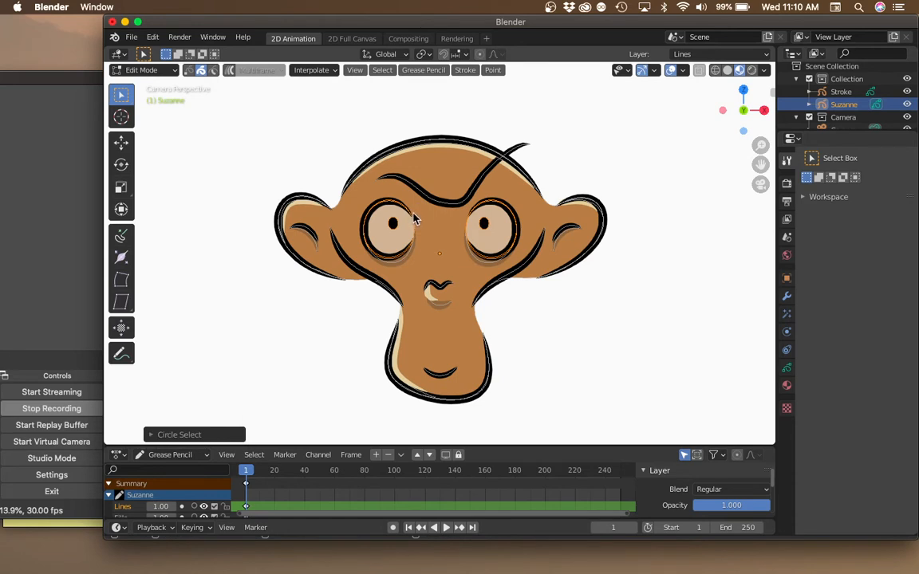
key("m")
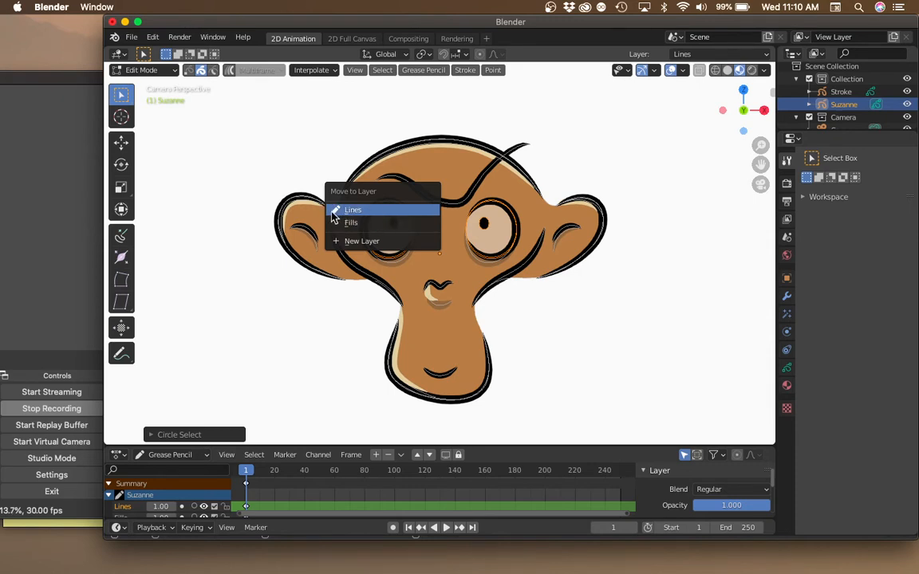
left_click(374, 242)
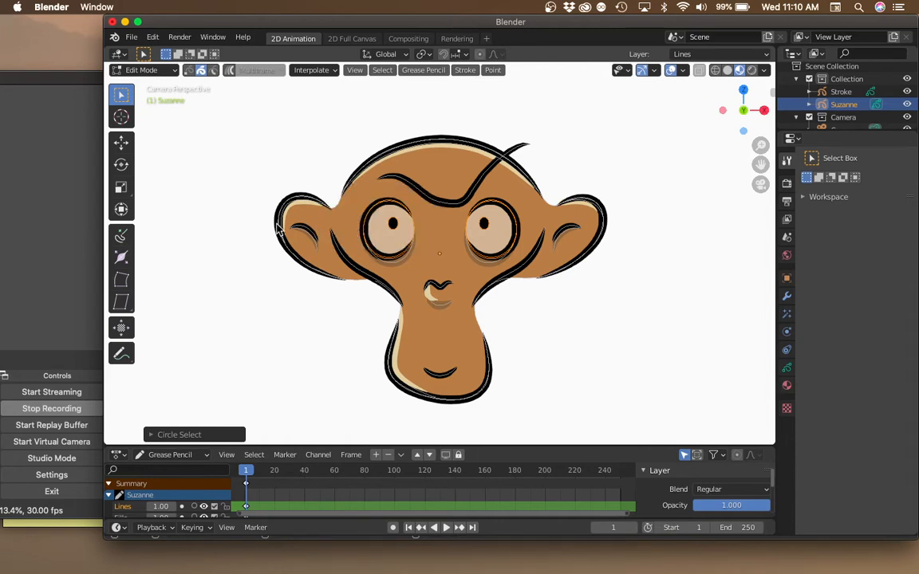
Use point selection to pick the outline of the eye on the left and toggle its stroke to cyclic so it closes.
left_click(188, 70)
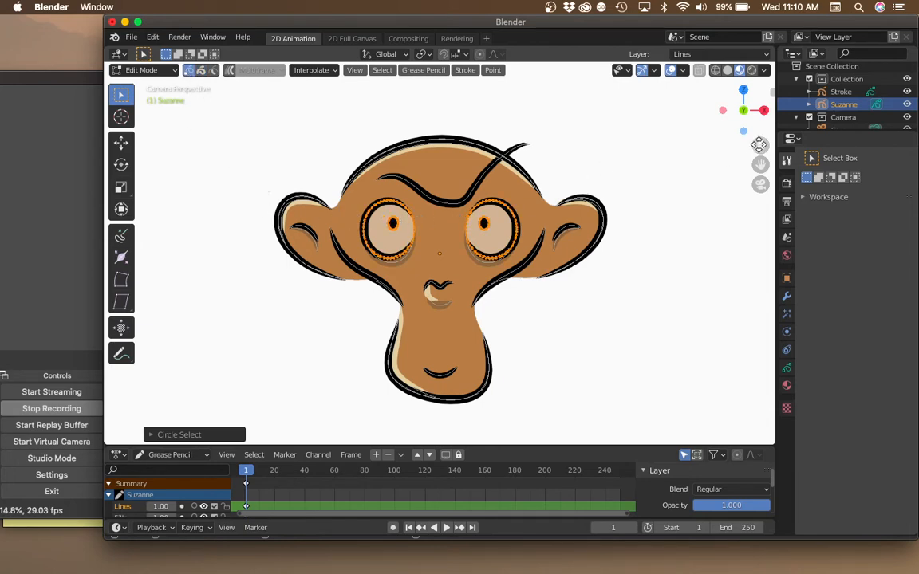
scroll(676, 143, "up", 4)
left_click_drag(762, 80, 745, 65)
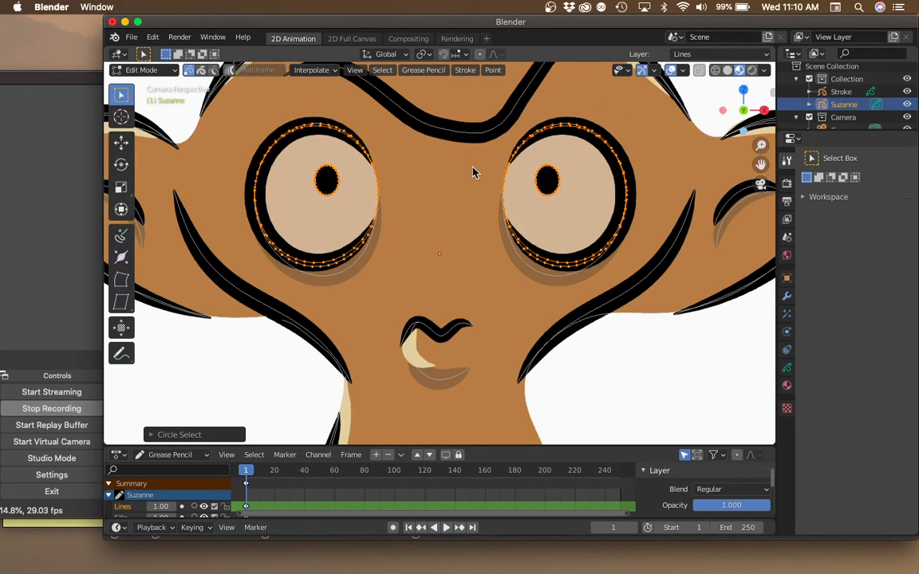
key("a")
key("a")
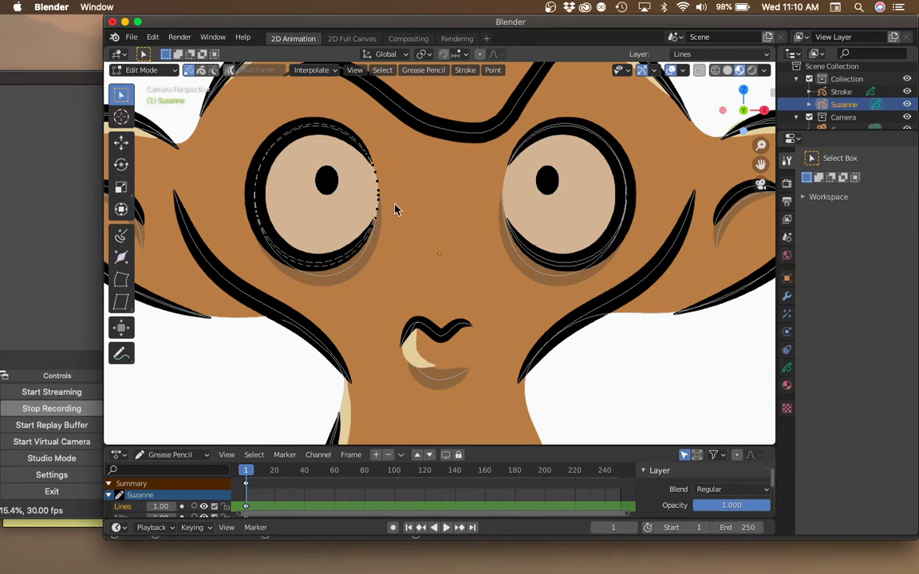
key("alt+c")
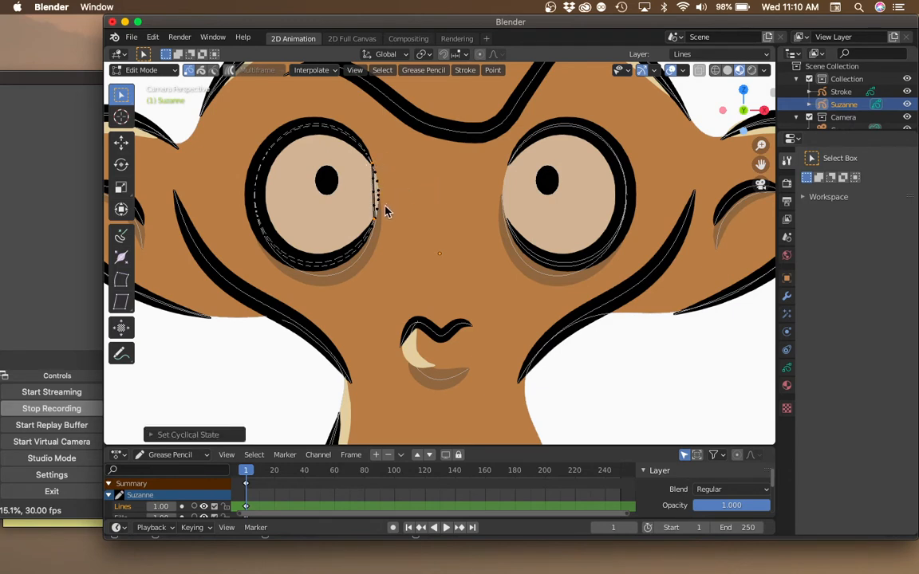
left_click(348, 188)
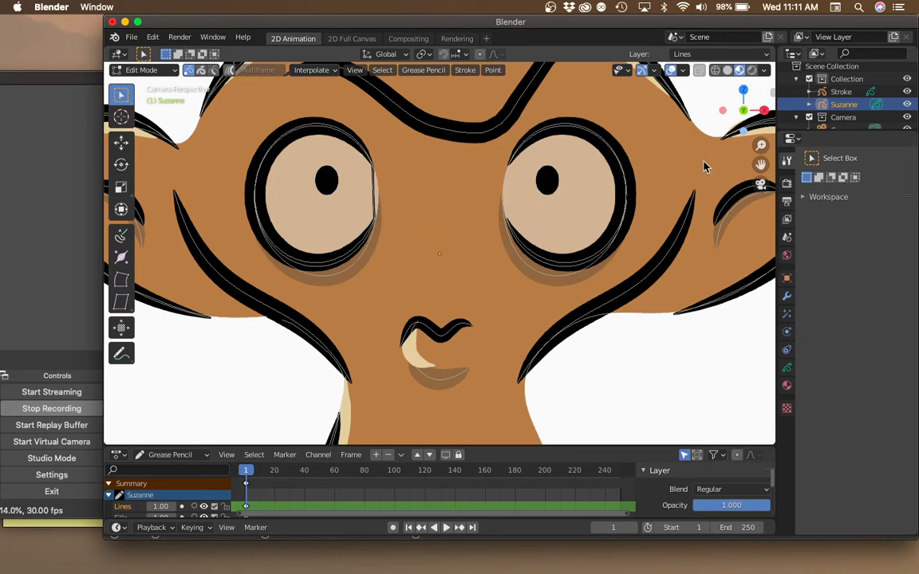
Copy and paste the circle-selected mouth stroke, and move the pasted copy slightly above the original.
left_click_drag(760, 146, 707, 235)
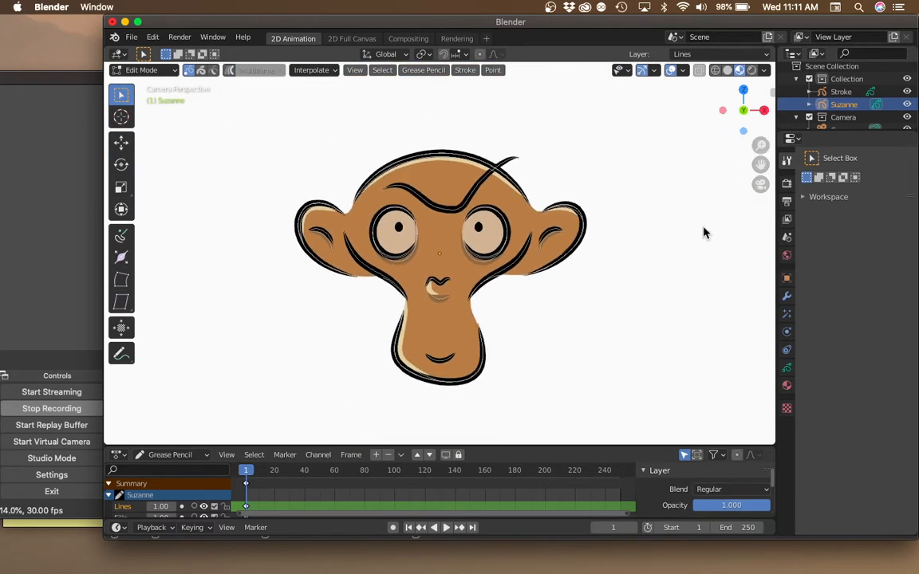
left_click(200, 70)
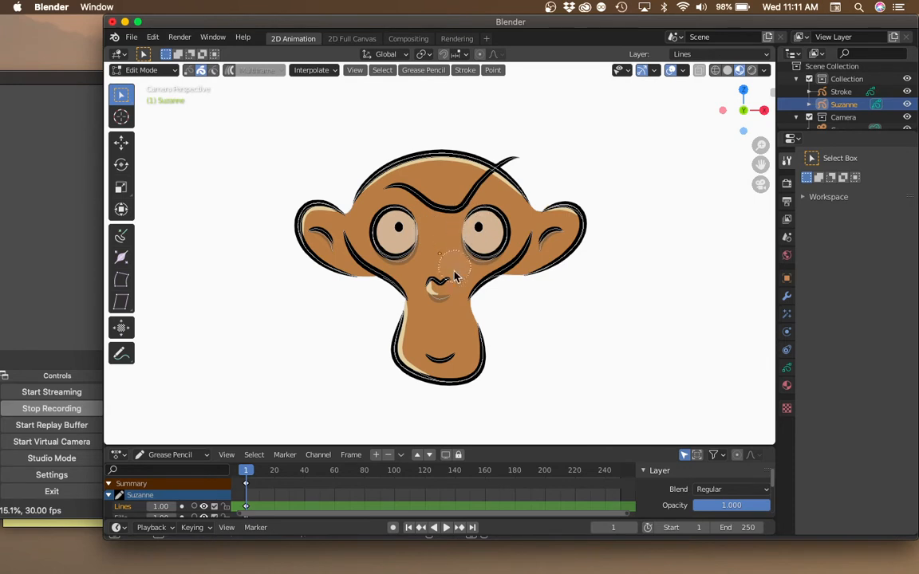
key("c")
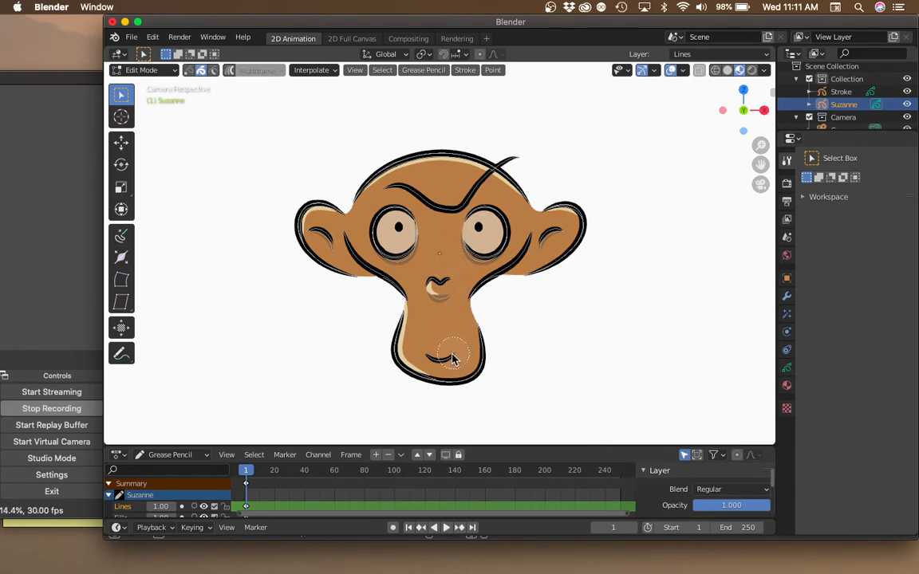
key("Escape")
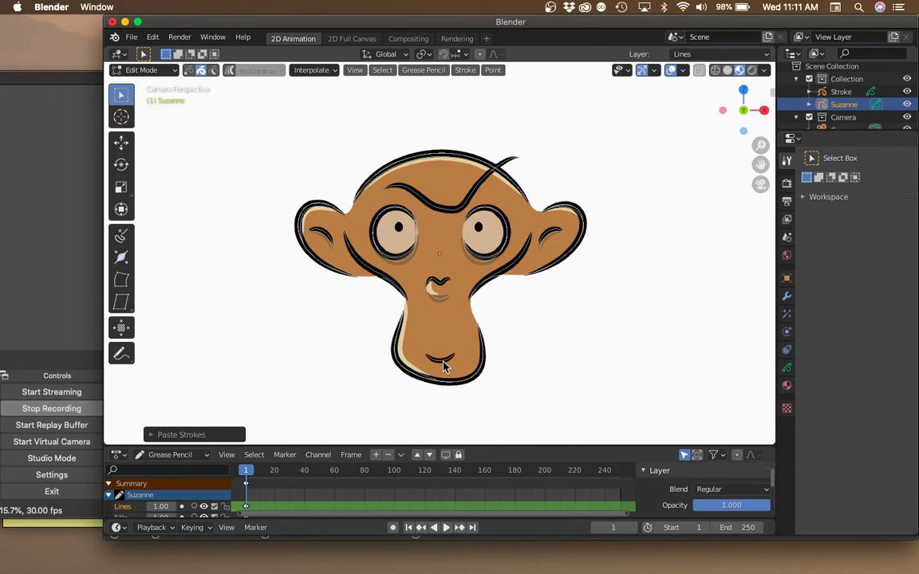
key("g")
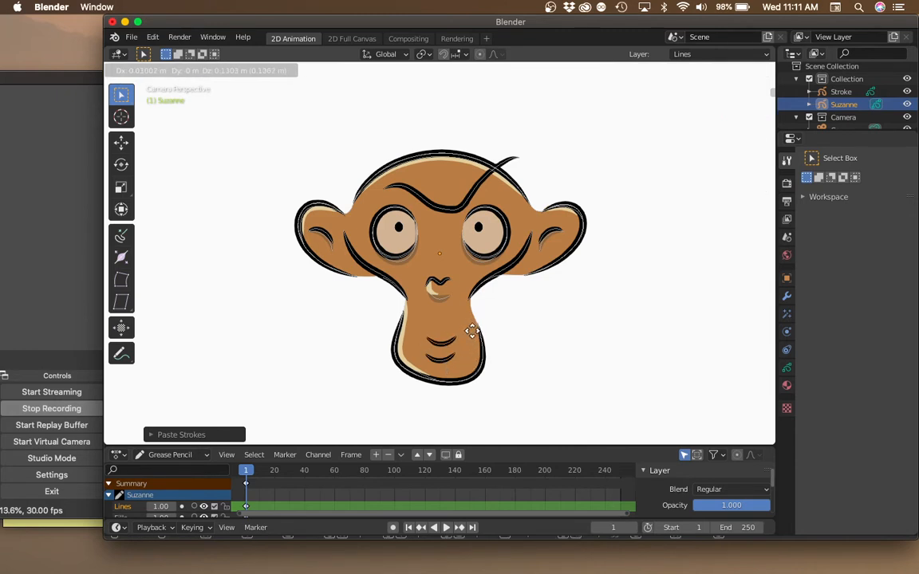
left_click(469, 342)
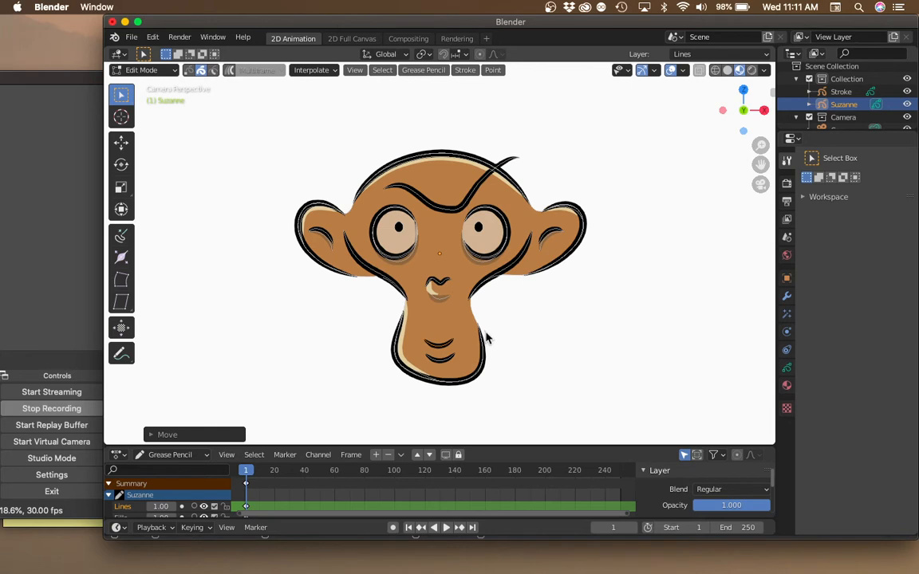
Duplicate the pasted mouth stroke twice, stacking each copy above the previous one.
key("shift+d")
left_click(486, 323)
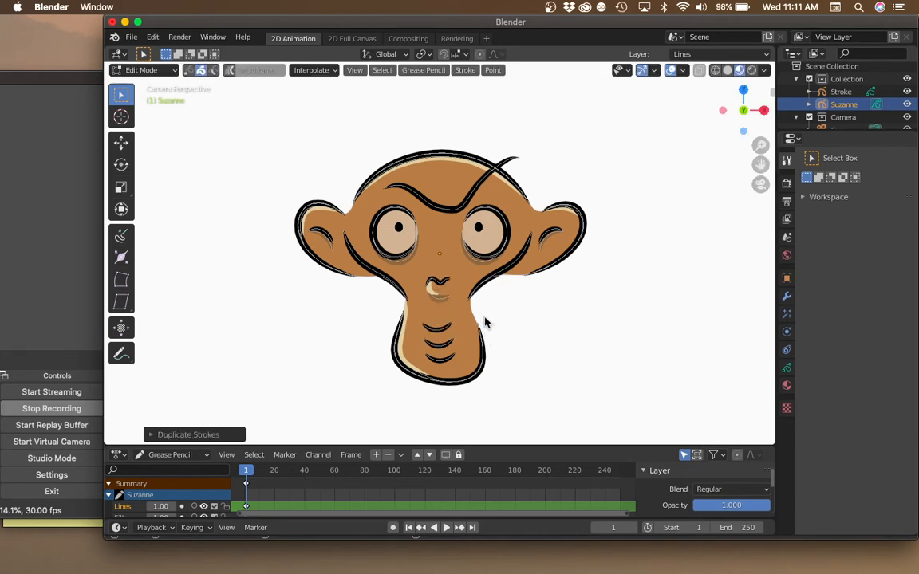
key("shift+d")
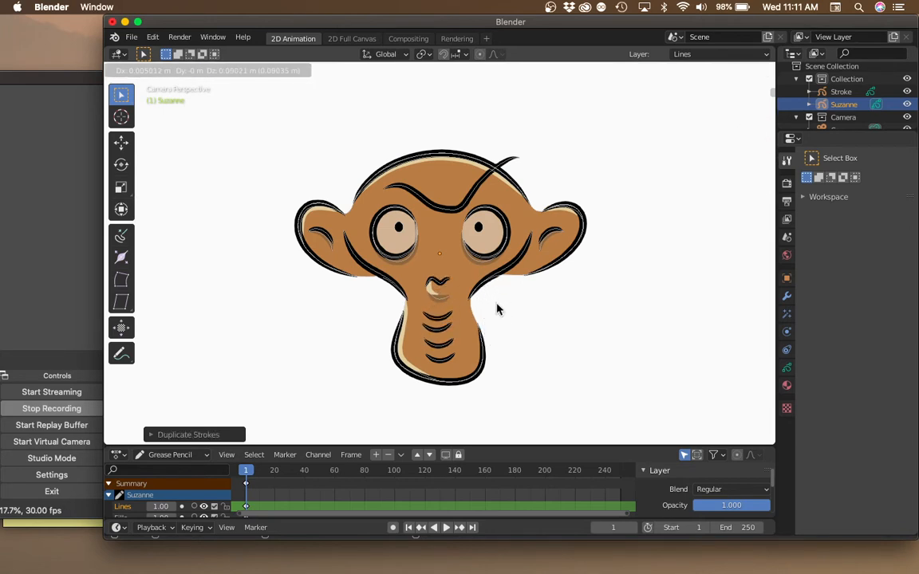
left_click(498, 308)
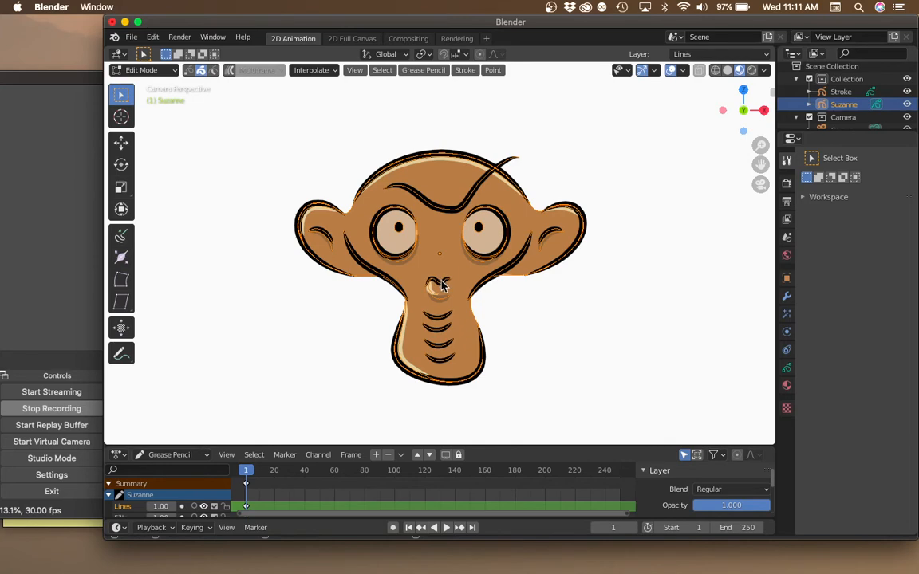
Thicken all selected monkey strokes strongly with Shrink/Fatten.
key("alt+s")
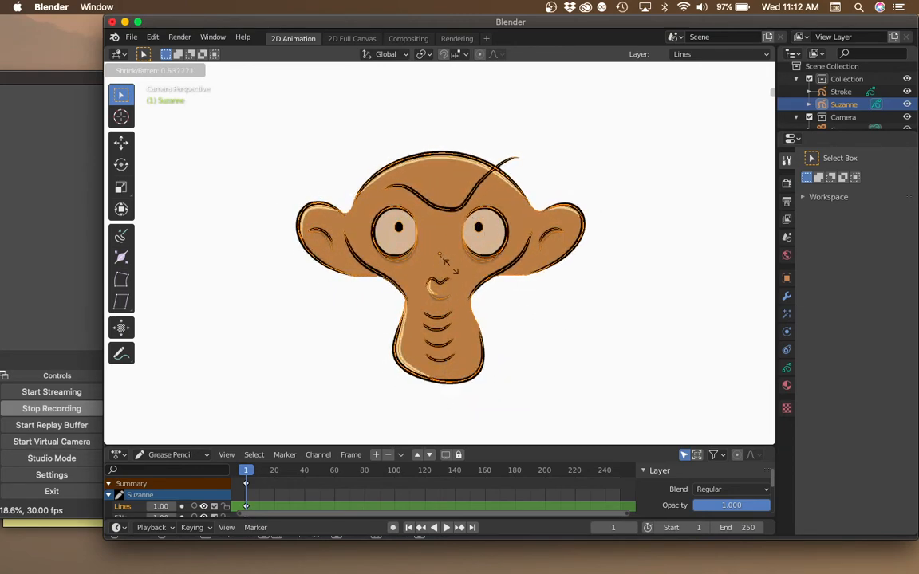
left_click(498, 295)
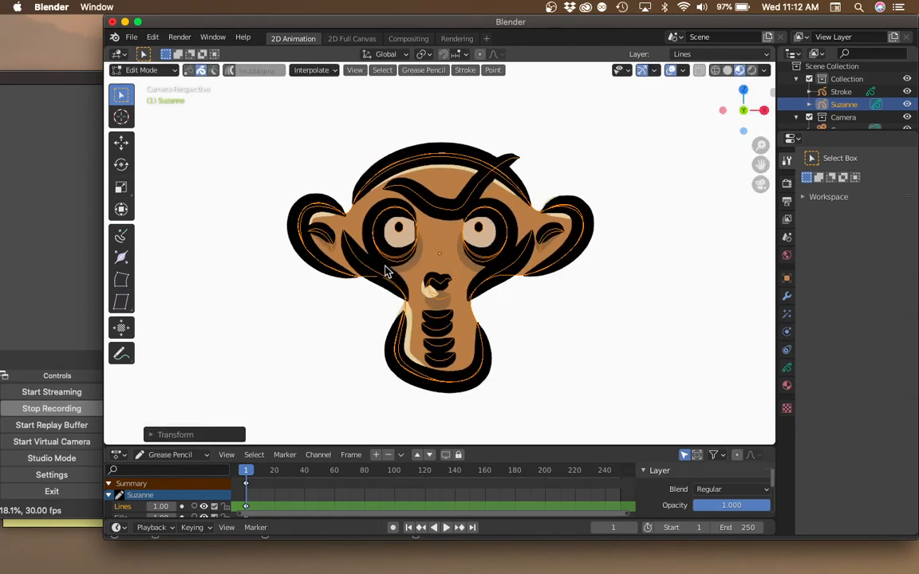
Start a new 2D Animation file, discarding the changes to the current drawing.
left_click(130, 37)
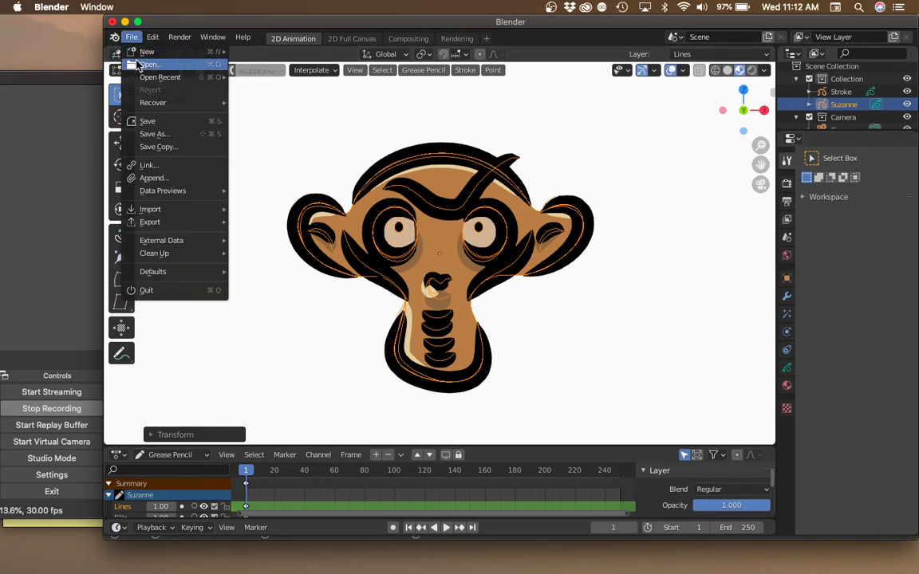
mouse_move(151, 56)
left_click(241, 64)
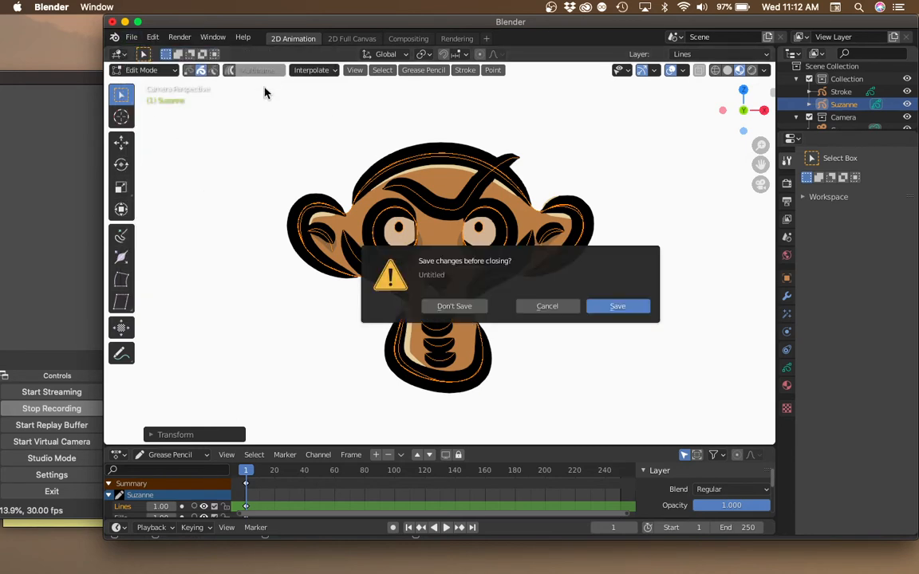
left_click(437, 303)
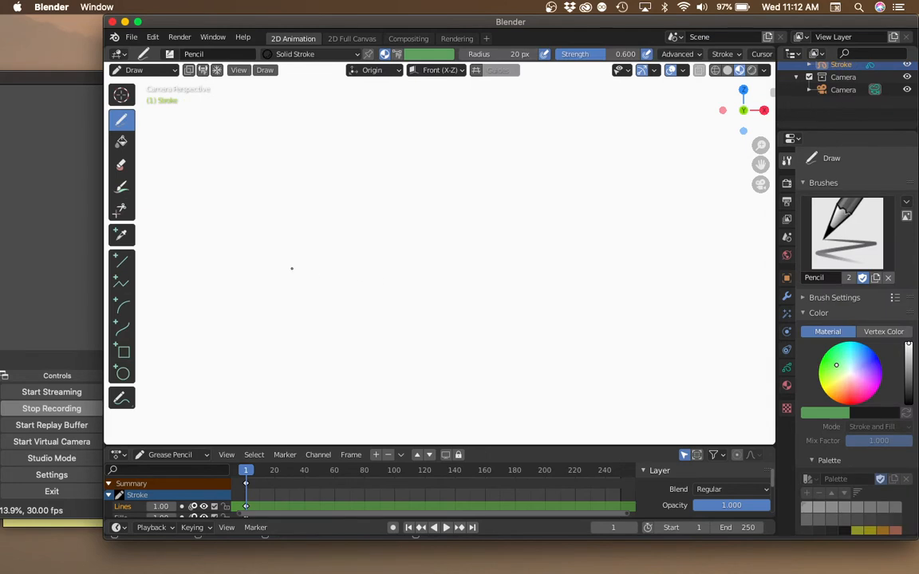
Switch to Object Mode and add a Grease Pencil Monkey object to the scene.
left_click(134, 70)
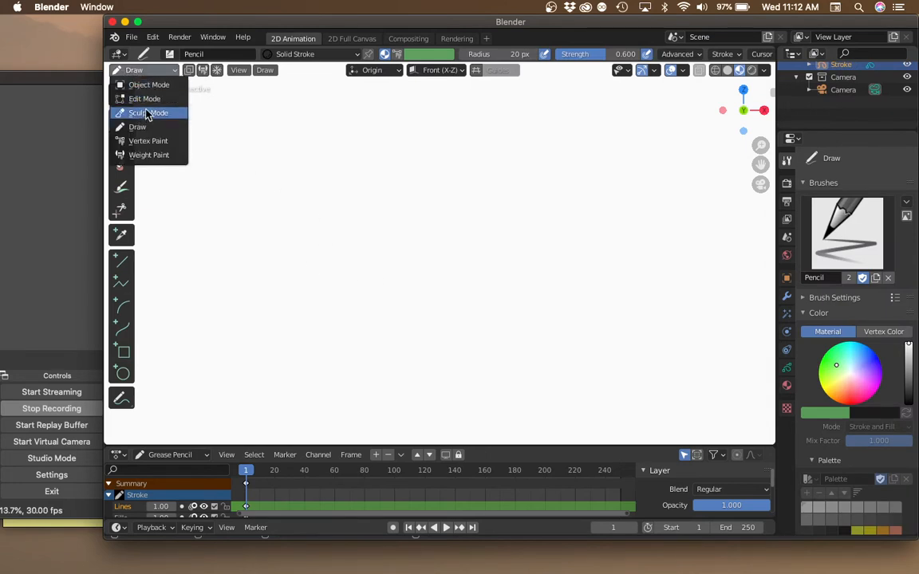
left_click(150, 86)
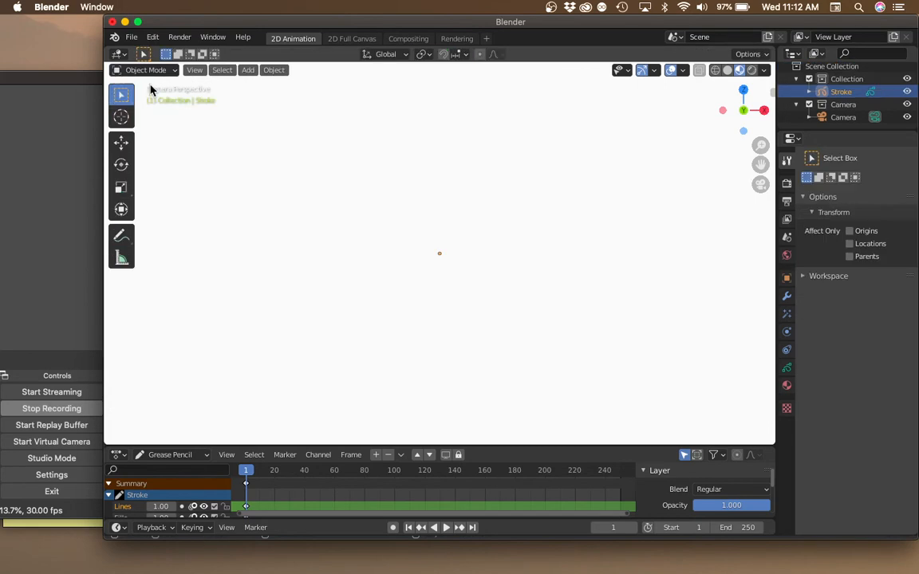
left_click(247, 70)
mouse_move(323, 161)
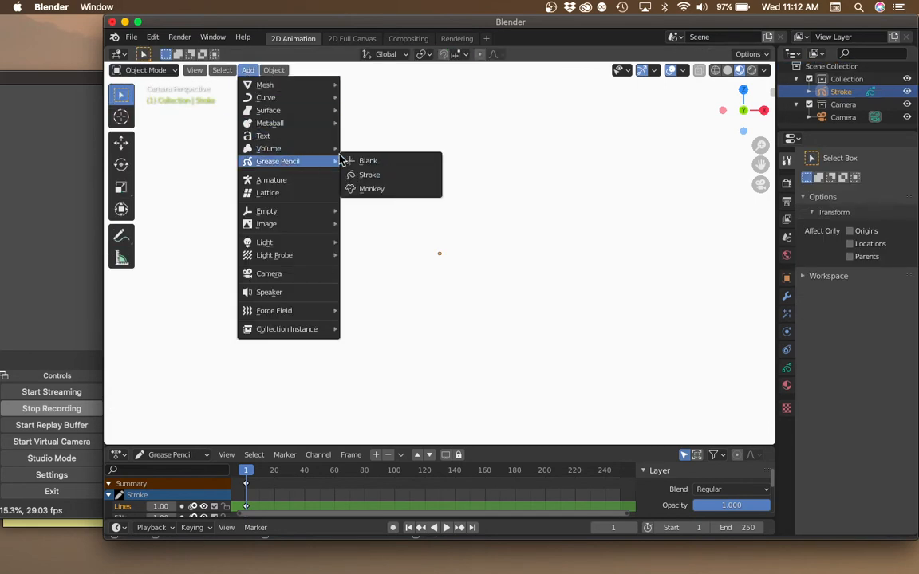
left_click(366, 190)
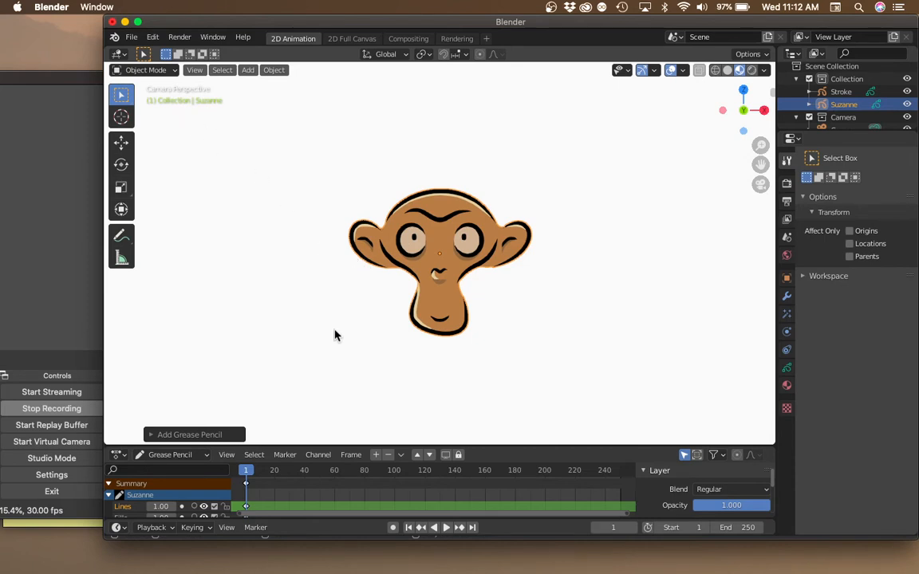
Duplicate the monkey's frame 1 keyframes to frame 99 and make frame 99 the current frame.
left_click(247, 484)
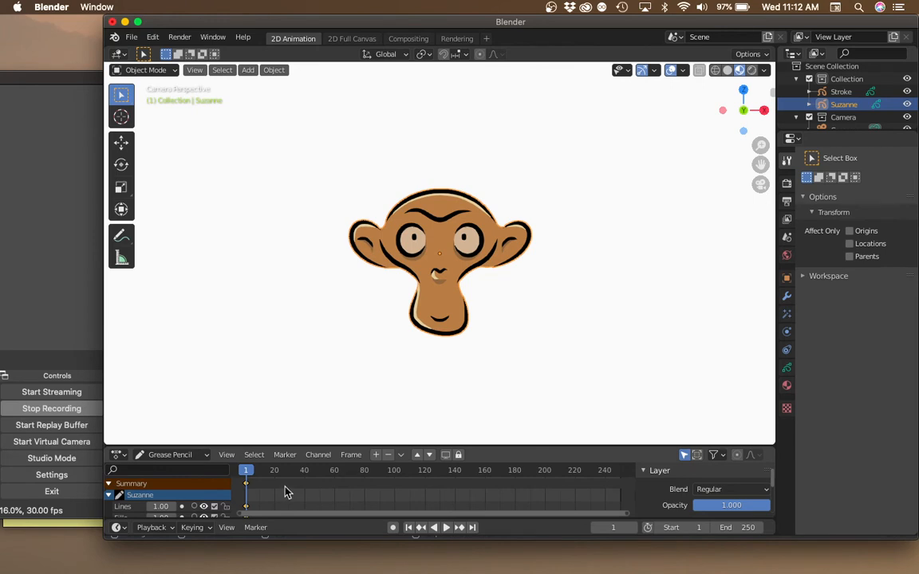
key("shift+d")
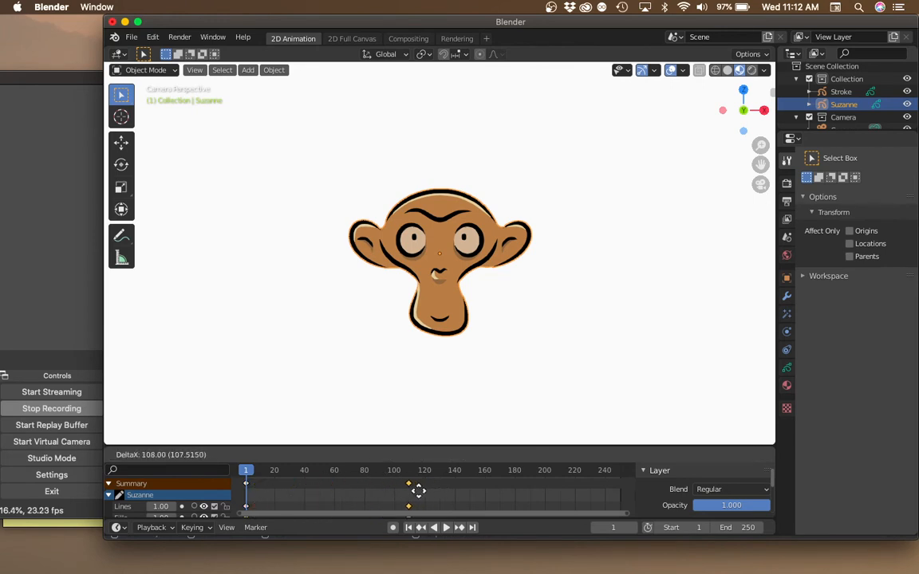
left_click(409, 496)
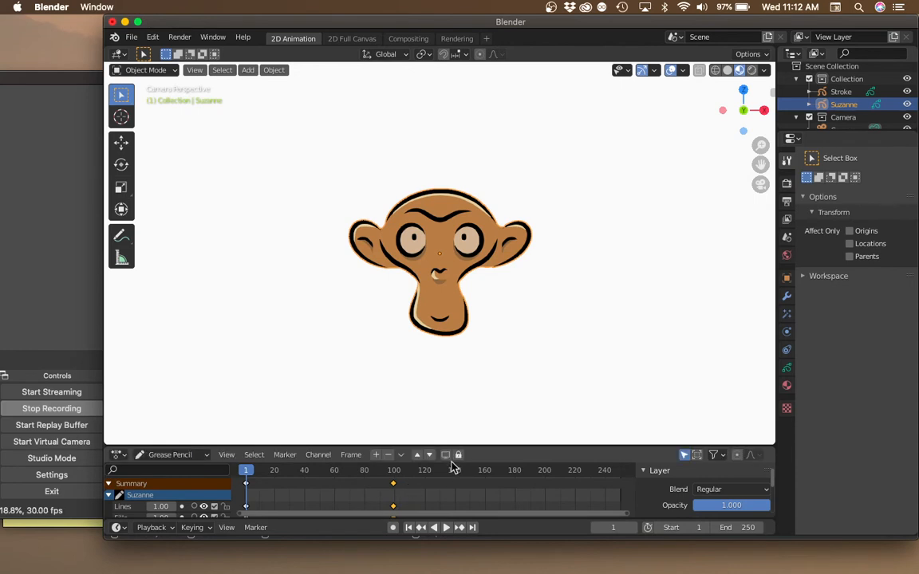
left_click(393, 472)
key("space")
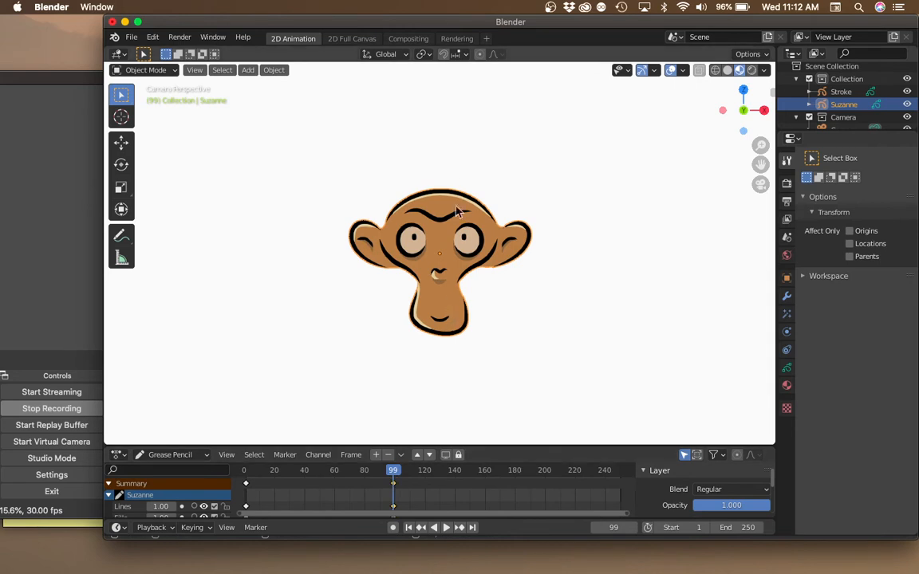
In Edit Mode, select all strokes at frame 99, thicken them strongly with Shrink/Fatten, and deselect them.
left_click(166, 71)
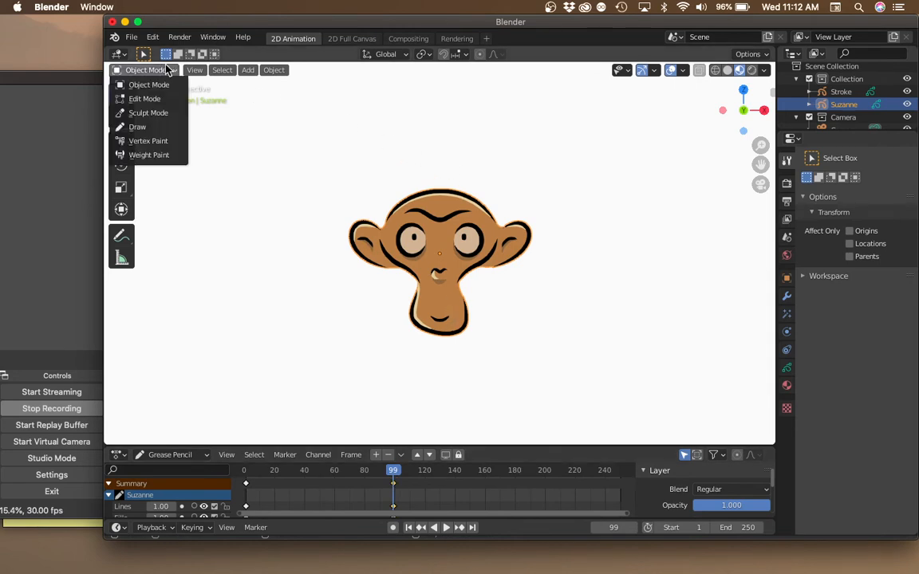
left_click(167, 114)
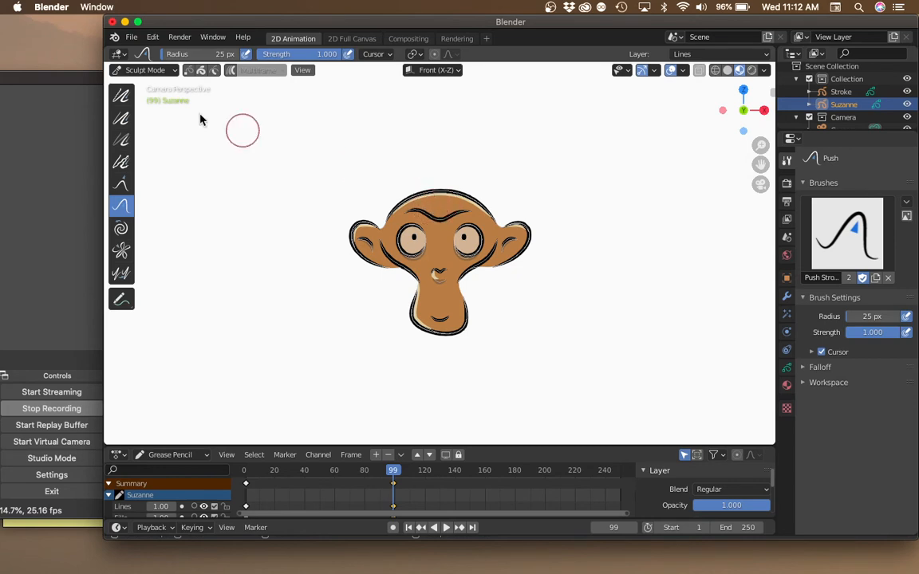
left_click(168, 70)
left_click(145, 95)
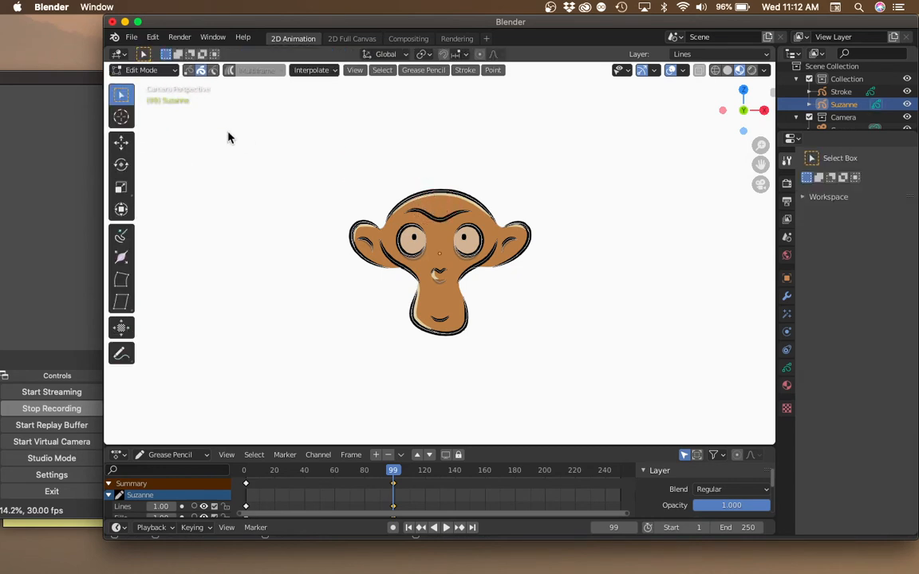
key("a")
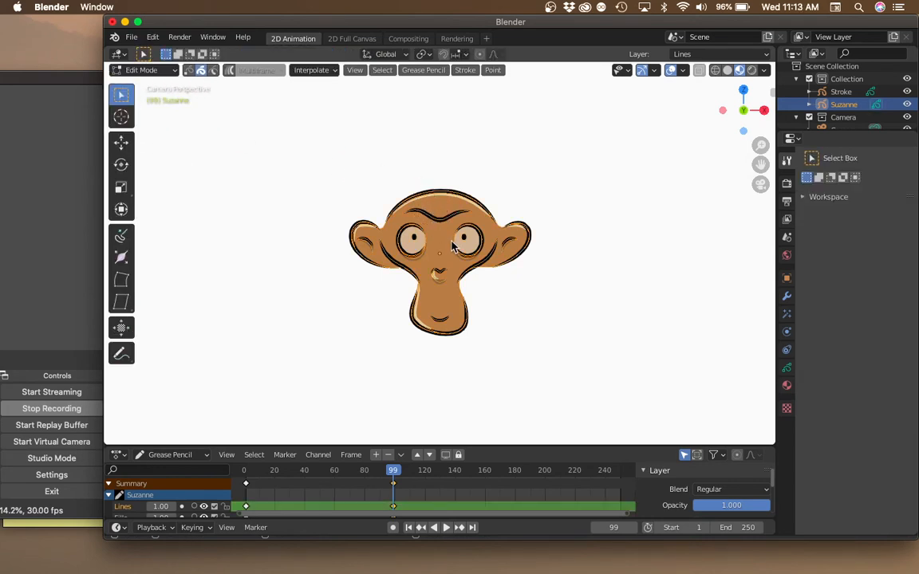
key("alt+s")
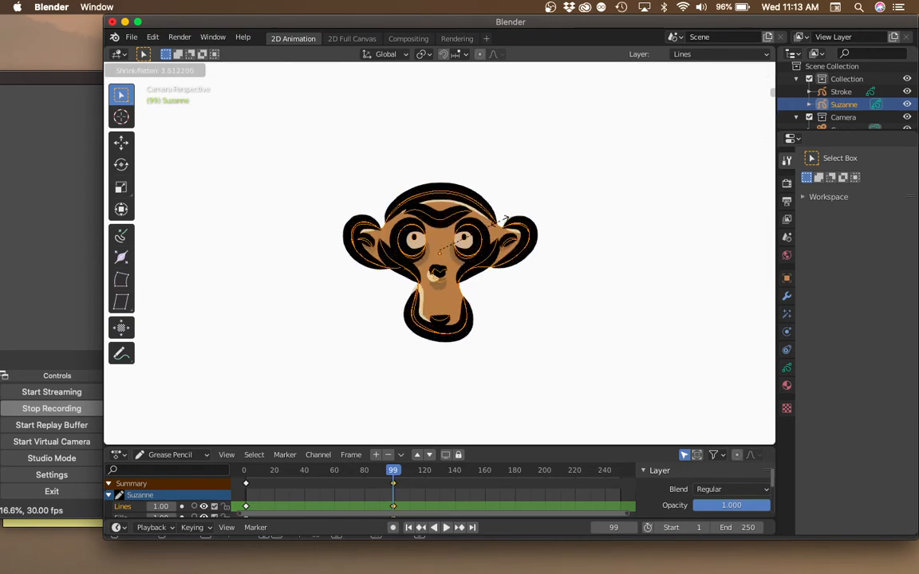
left_click(500, 220)
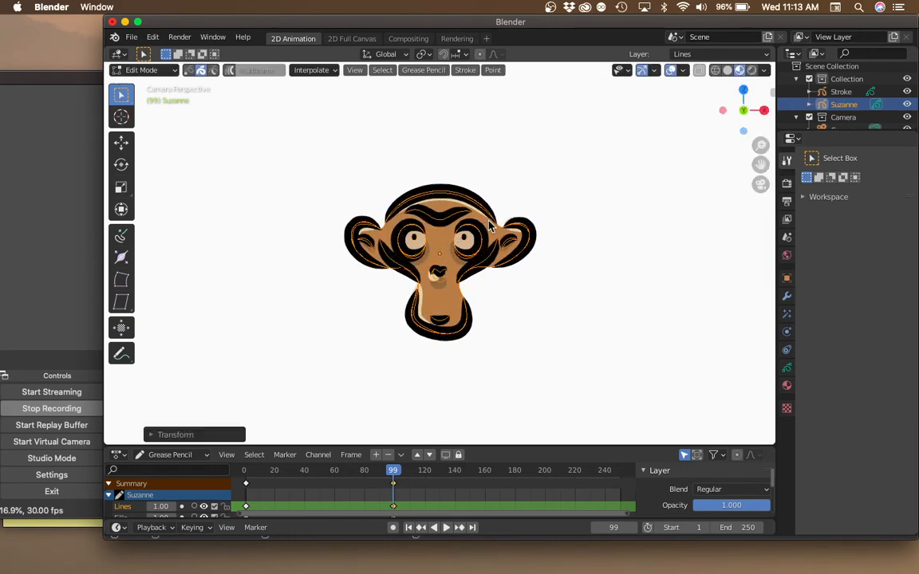
key("super+z")
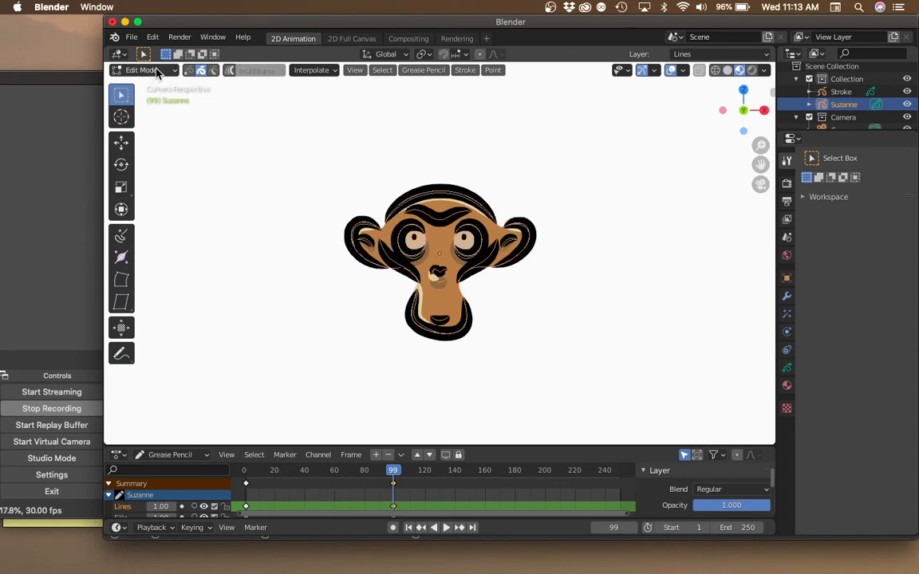
left_click(157, 71)
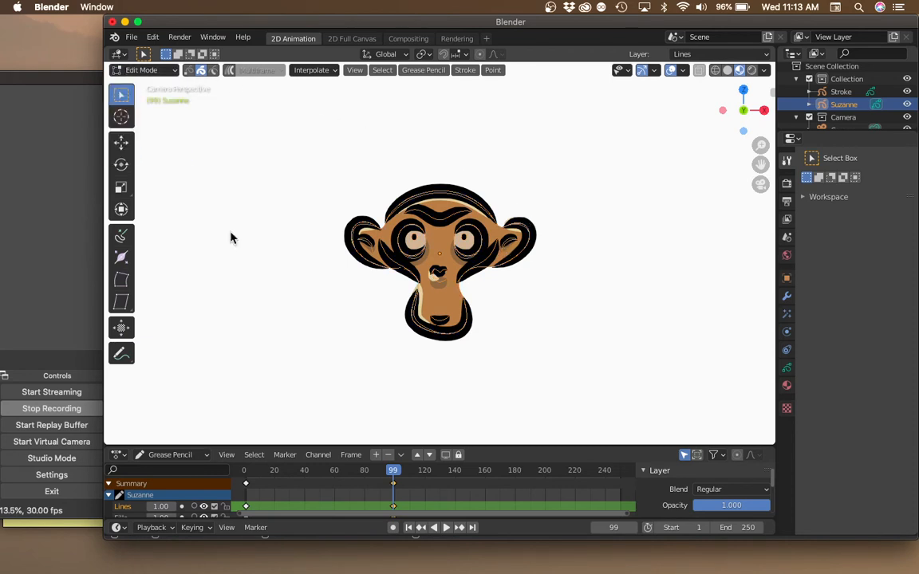
From frame 64, interpolate the strokes between the two keyframes as a Linear sequence.
left_click_drag(396, 471, 347, 476)
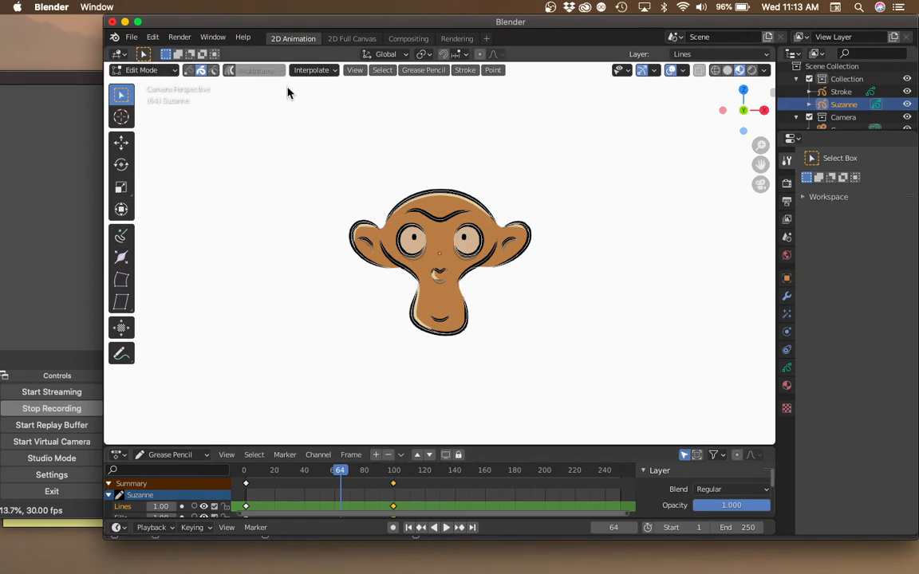
left_click(328, 73)
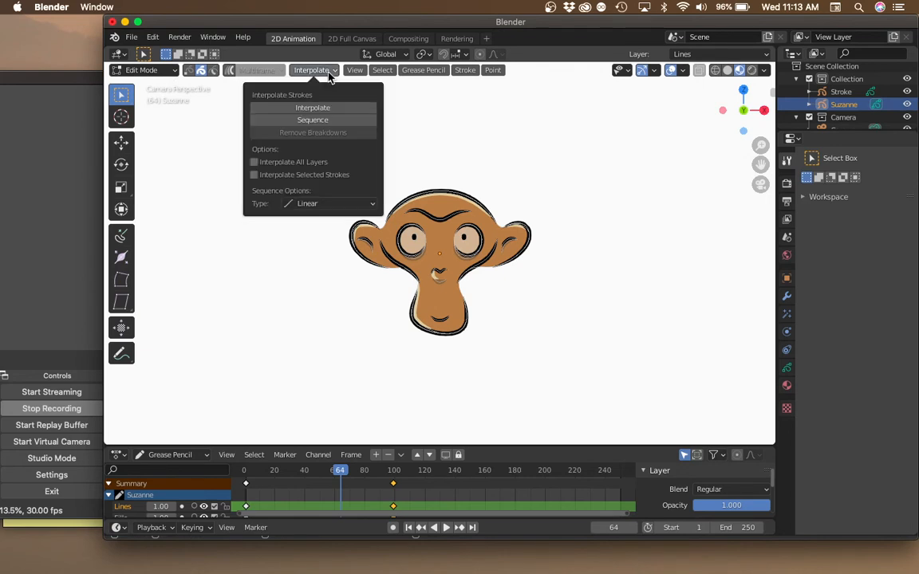
left_click(320, 121)
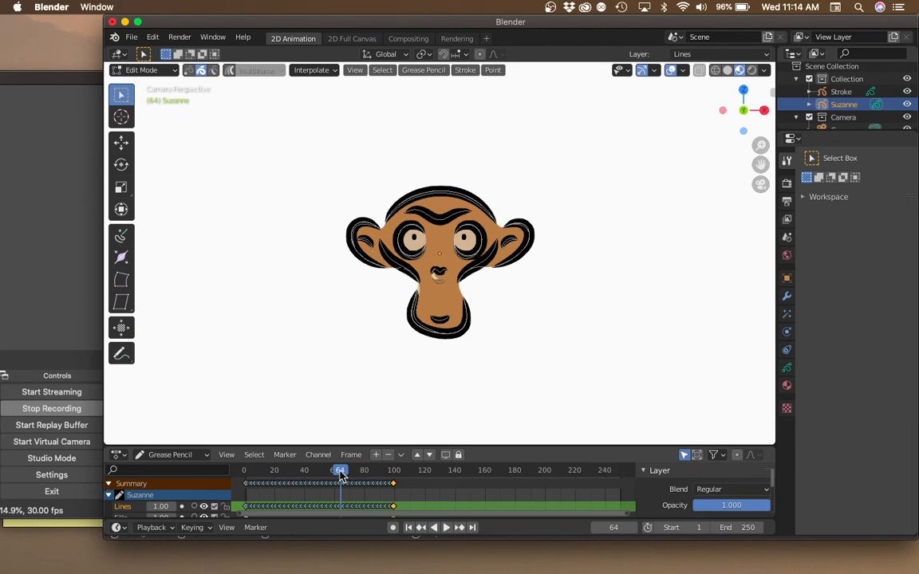
Scrub and play the interpolated frames to check the change in line thickness, ending at frame 34.
left_click_drag(342, 475, 223, 484)
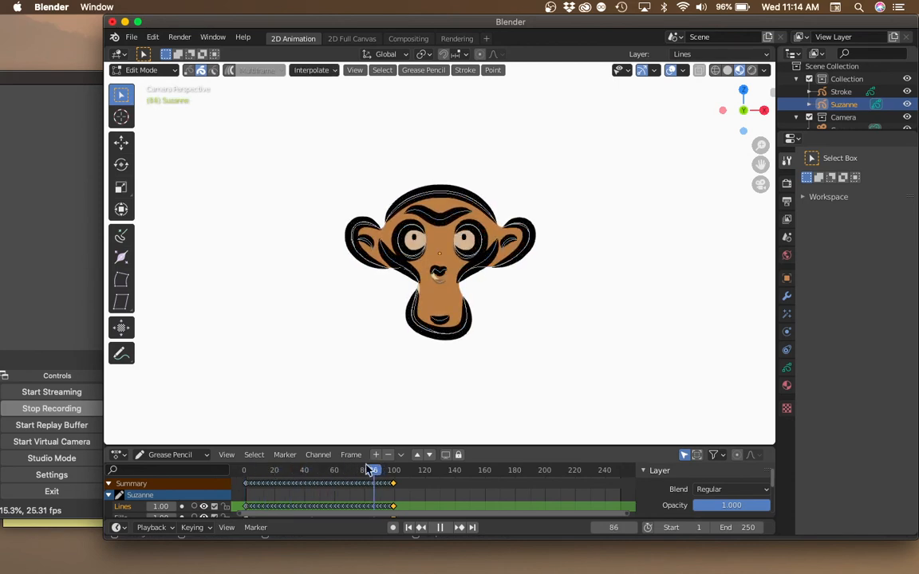
key("space")
left_click(294, 476)
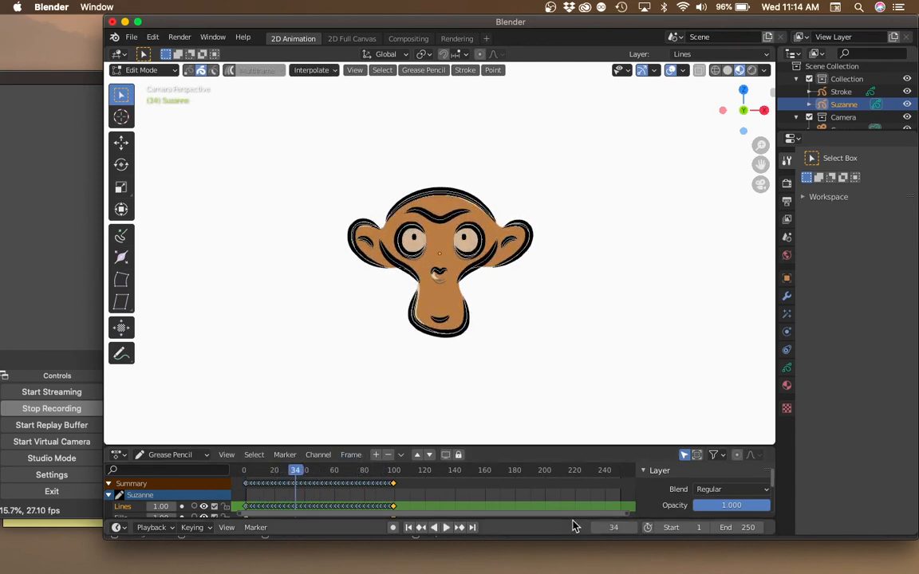
Set the animation's end frame to 100 and play the looping animation.
left_click(731, 527)
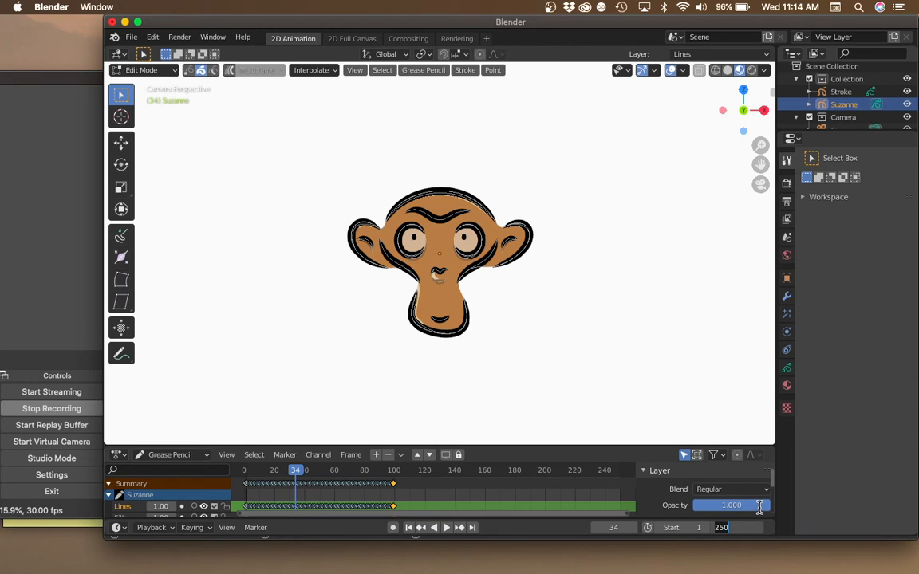
type("100")
key("Return")
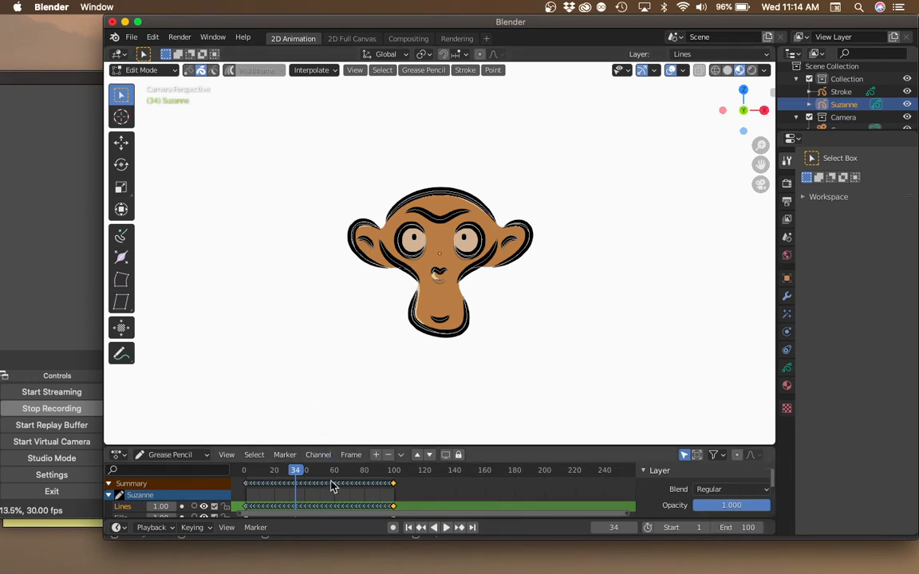
key("space")
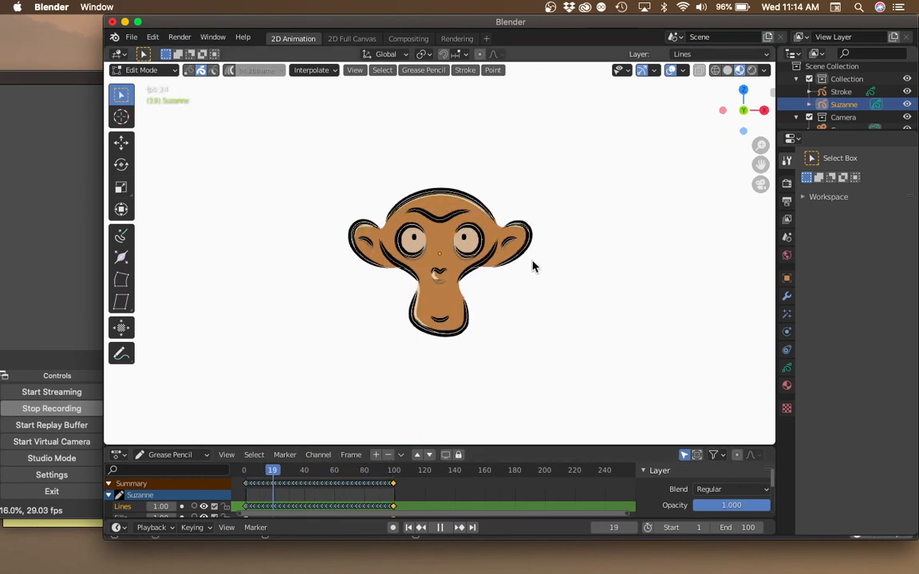
key("space")
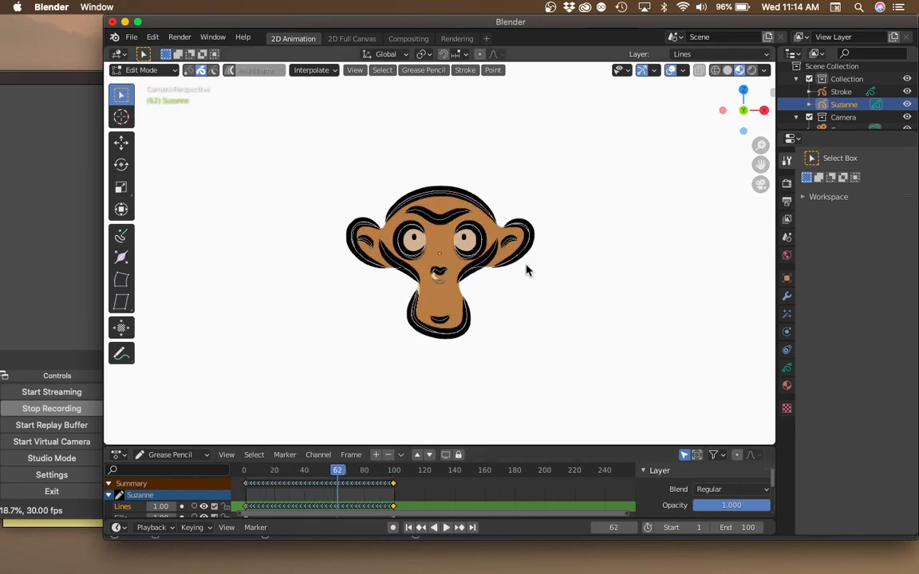
Undo the end frame change and the interpolated sequence.
key("super+z")
key("super+z")
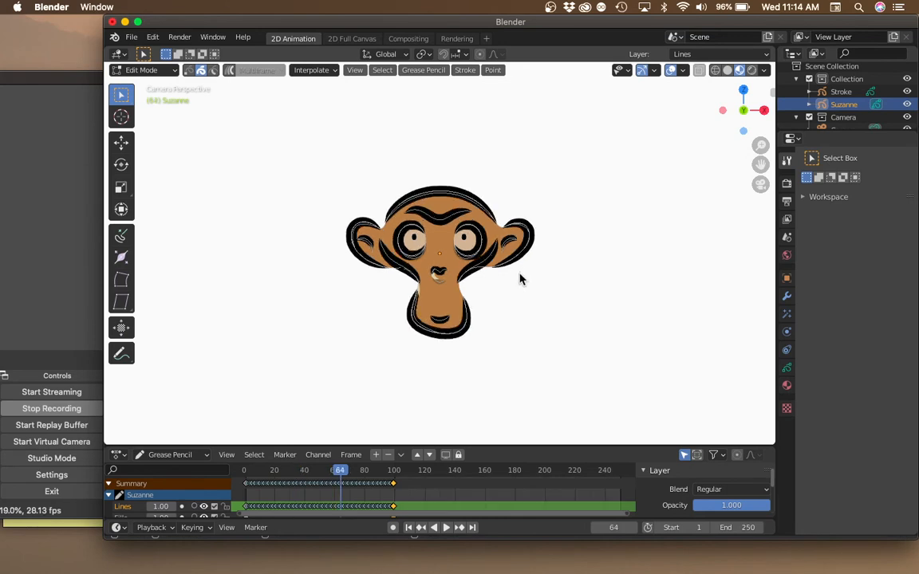
key("super+z")
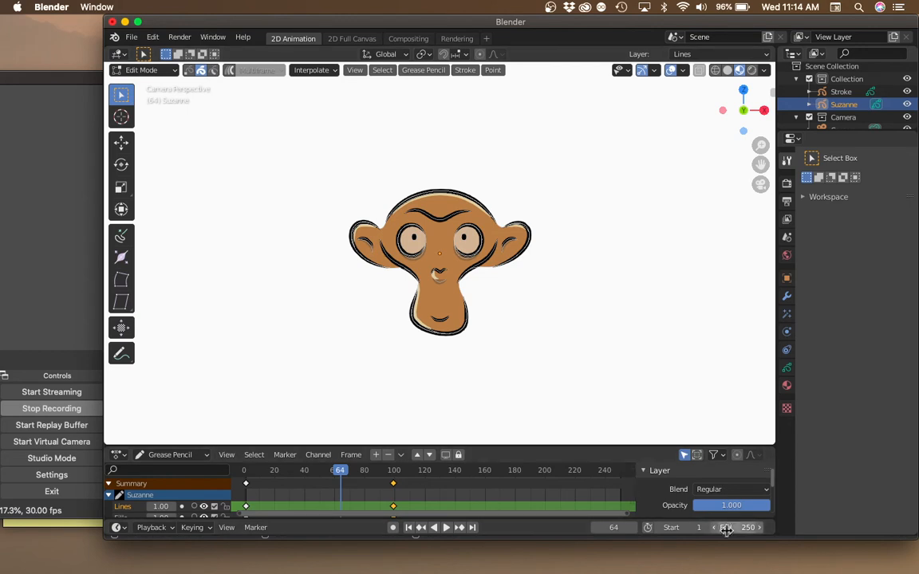
Return to frame 99, select all strokes, and thin their outlines with Shrink/Fatten.
mouse_move(371, 476)
left_mouse_down()
mouse_move(287, 472)
mouse_move(393, 472)
left_mouse_up()
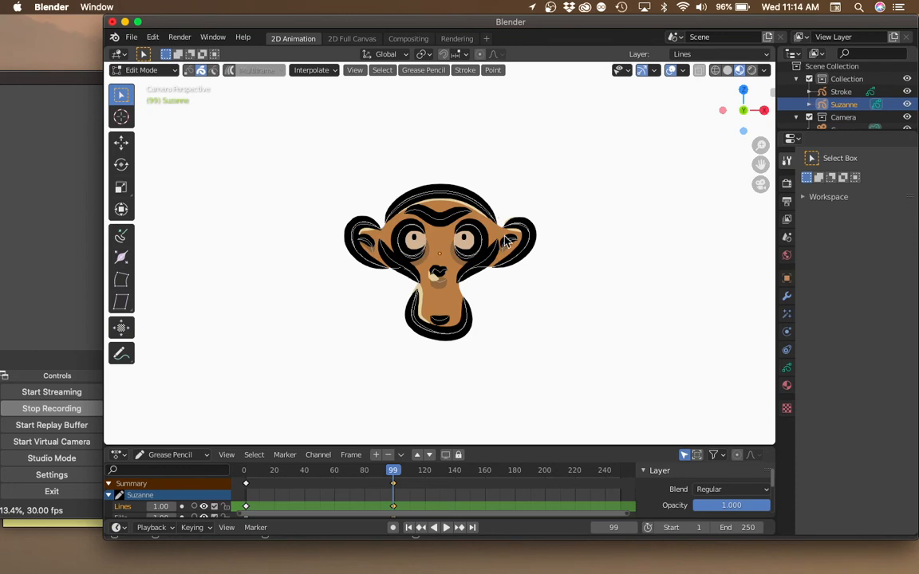
key("a")
key("alt+s")
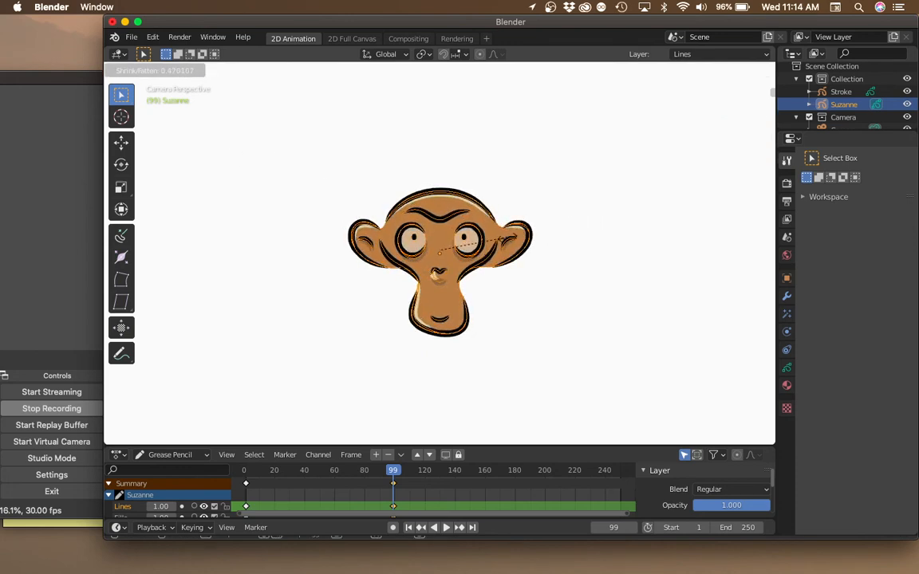
left_click(451, 217)
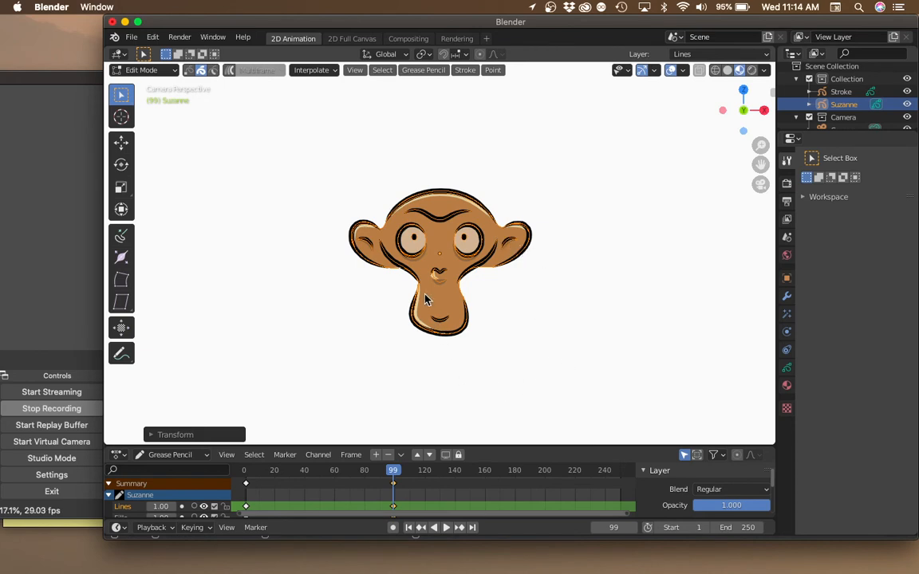
Switch to Sculpt Mode and reshape the top of the monkey's head at frame 99 with the 25 px Push brush.
left_click(160, 71)
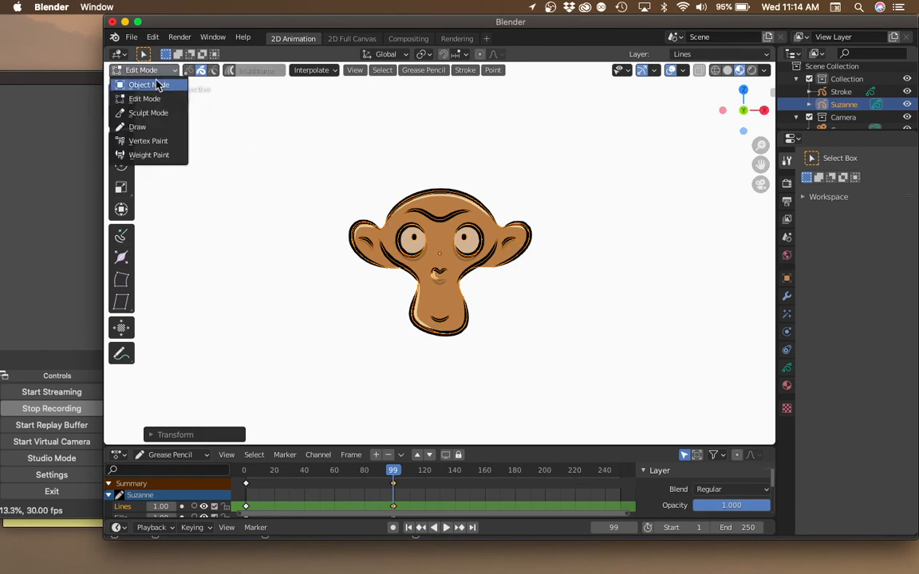
left_click(161, 117)
mouse_move(379, 197)
left_mouse_down()
mouse_move(391, 193)
mouse_move(477, 226)
left_mouse_up()
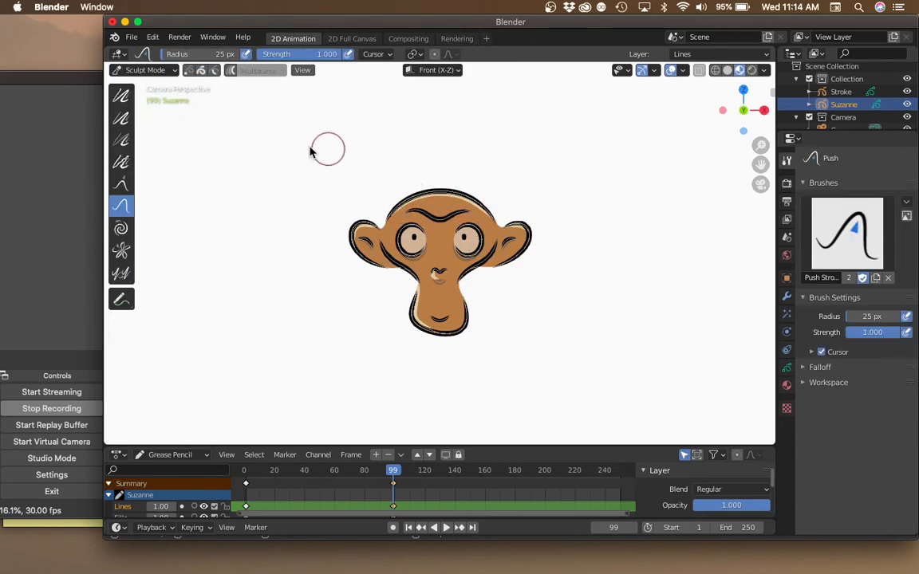
mouse_move(389, 197)
left_mouse_down()
mouse_move(404, 197)
mouse_move(399, 215)
mouse_move(363, 180)
mouse_move(369, 166)
mouse_move(403, 164)
mouse_move(481, 206)
left_mouse_up()
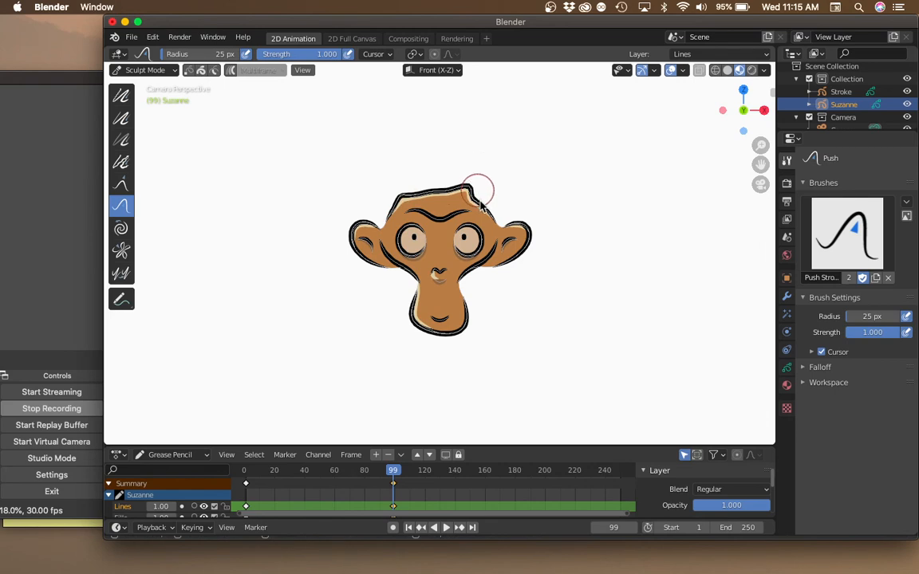
Enlarge the Push brush radius to 60 px and push the monkey's head outline and brows upward into a tall, wide forehead.
key("f")
left_click(540, 212)
mouse_move(540, 212)
left_mouse_down()
mouse_move(463, 179)
mouse_move(433, 193)
mouse_move(414, 175)
mouse_move(371, 195)
mouse_move(392, 196)
mouse_move(383, 179)
mouse_move(423, 168)
mouse_move(436, 181)
mouse_move(471, 157)
mouse_move(491, 175)
mouse_move(490, 195)
left_mouse_up()
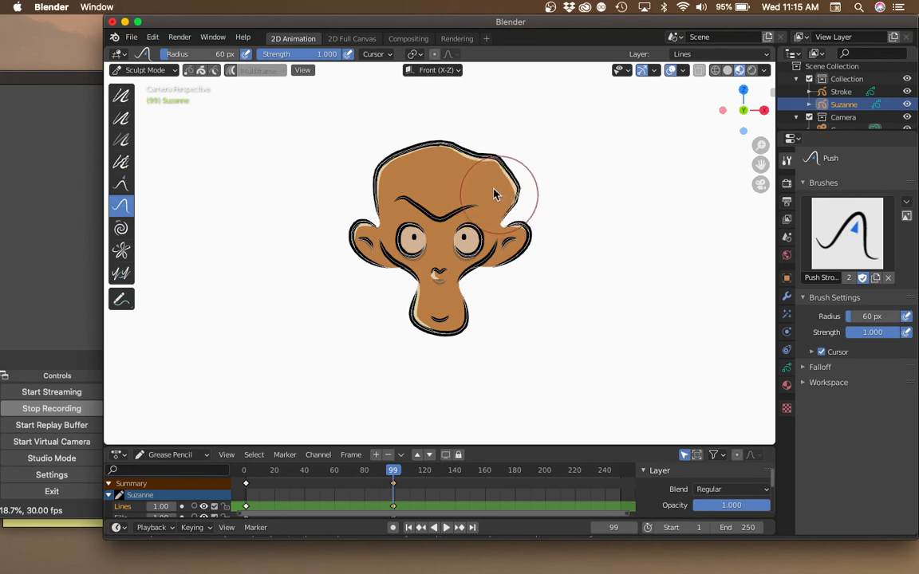
mouse_move(494, 195)
left_mouse_down()
mouse_move(496, 164)
mouse_move(467, 165)
mouse_move(445, 136)
mouse_move(375, 153)
mouse_move(368, 197)
mouse_move(398, 135)
mouse_move(445, 107)
mouse_move(515, 195)
left_mouse_up()
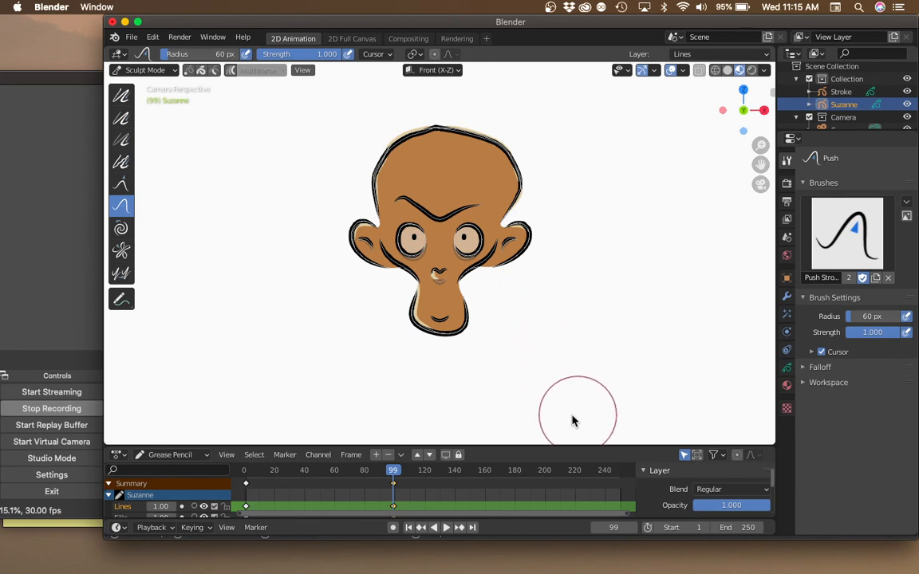
Scrub the timeline back to frame 81 and switch the monkey to Edit Mode.
left_click_drag(369, 474, 283, 468)
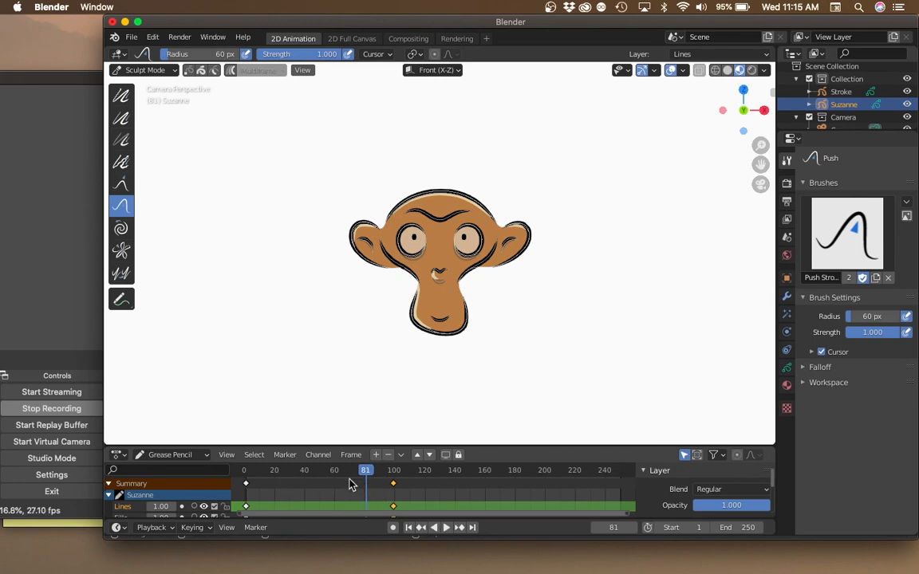
left_click(150, 71)
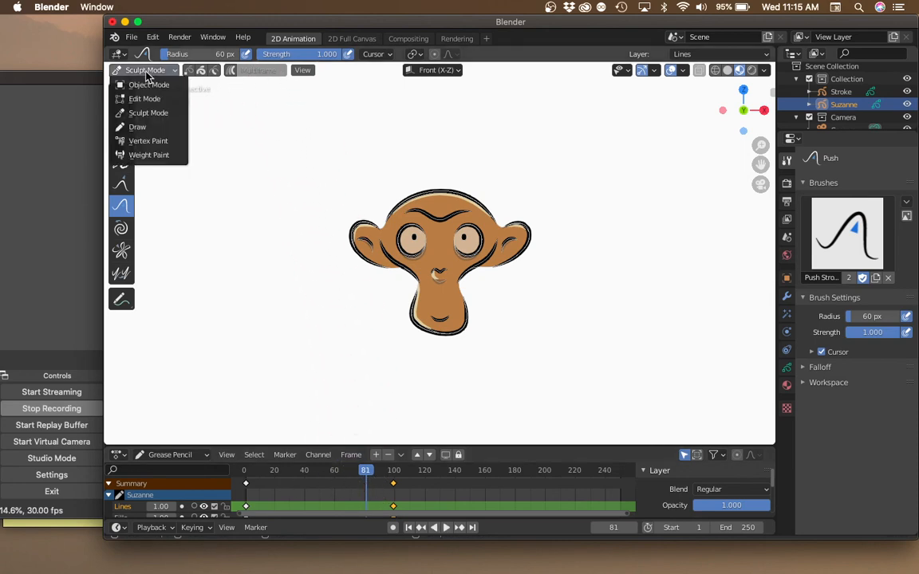
left_click(150, 97)
Try a single-frame interpolation of the Lines strokes at frame 81, adjusting its percentage, and cancel it.
left_click(313, 70)
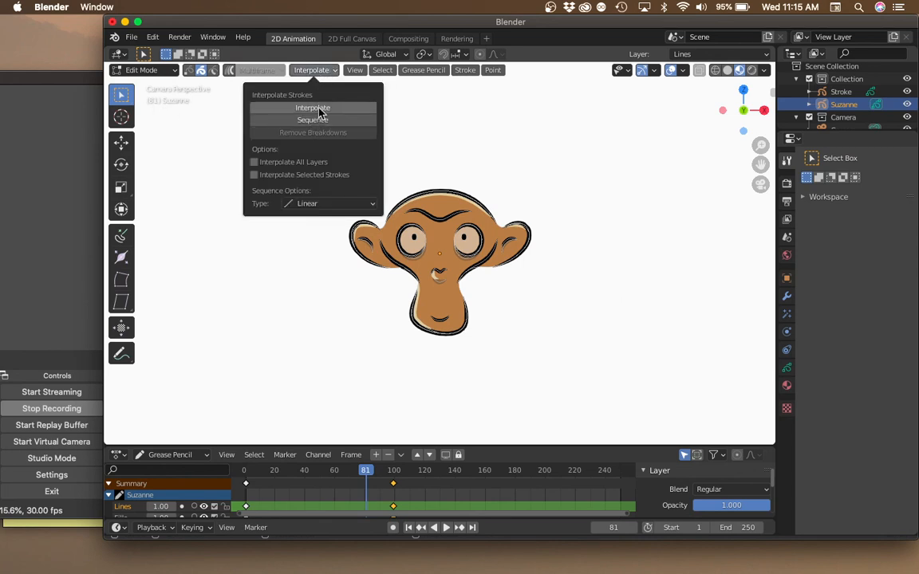
left_click(315, 109)
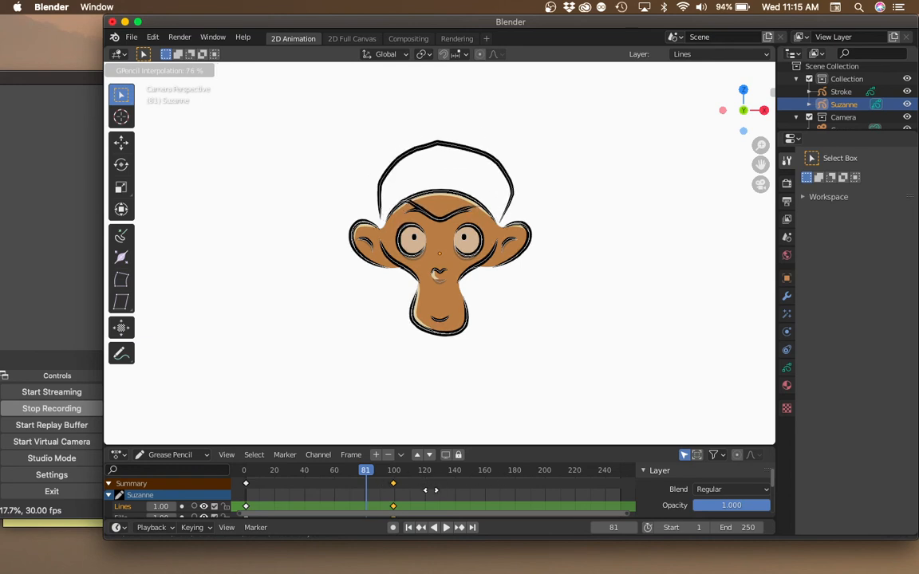
key("Escape")
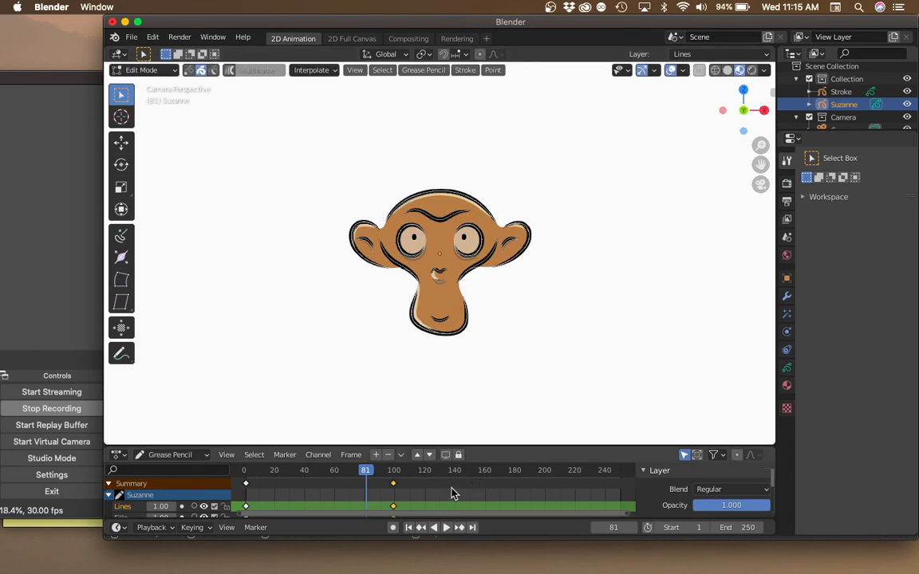
Interpolate a linear sequence of Lines strokes between the two keyframes and scrub back to frame 6 to check it.
left_click(311, 71)
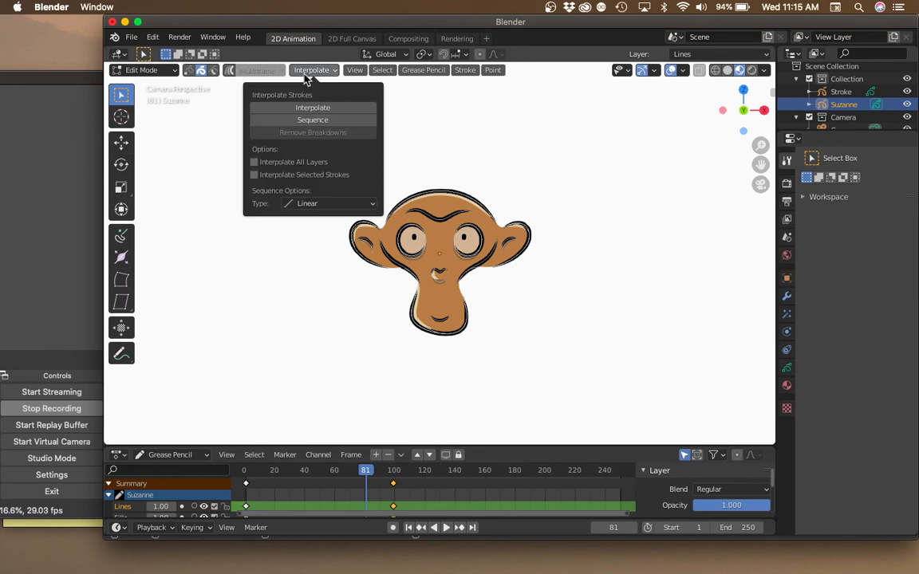
left_click(311, 120)
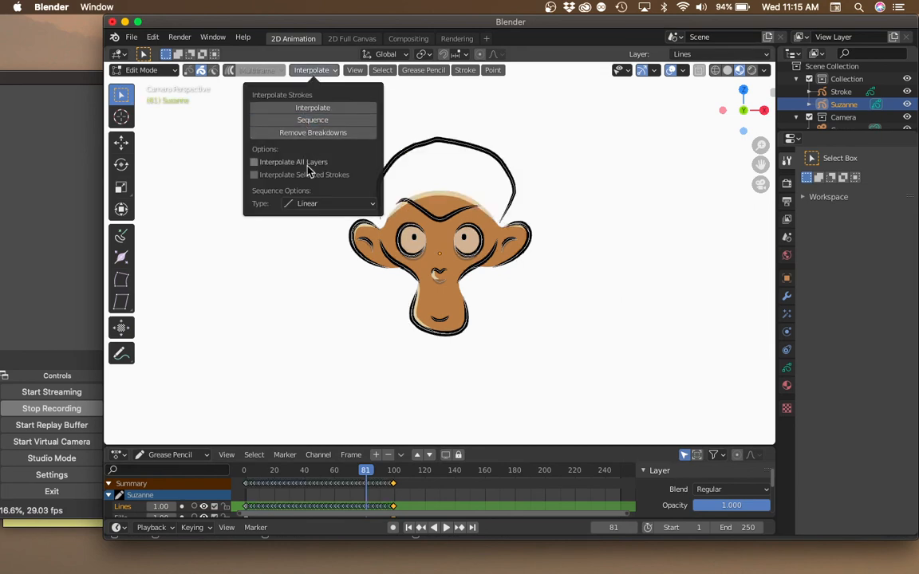
left_click_drag(369, 470, 254, 455)
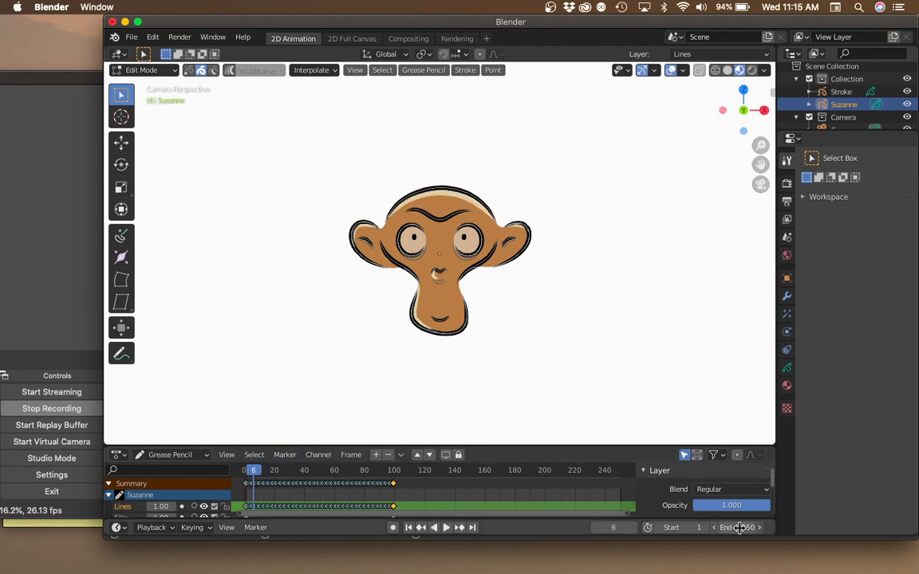
Set the animation's end frame to 100, play the looping head deformation, and stop playback at frame 88.
key("Return")
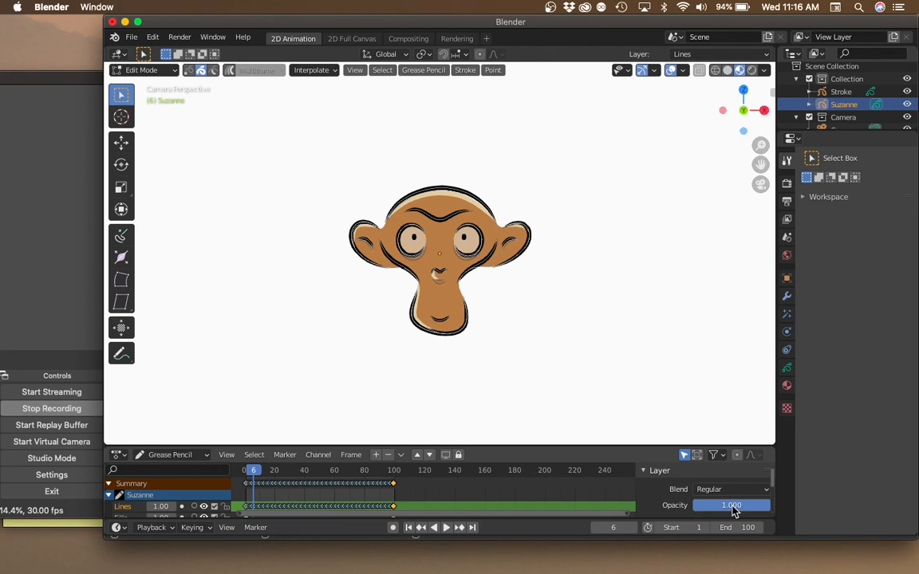
key("space")
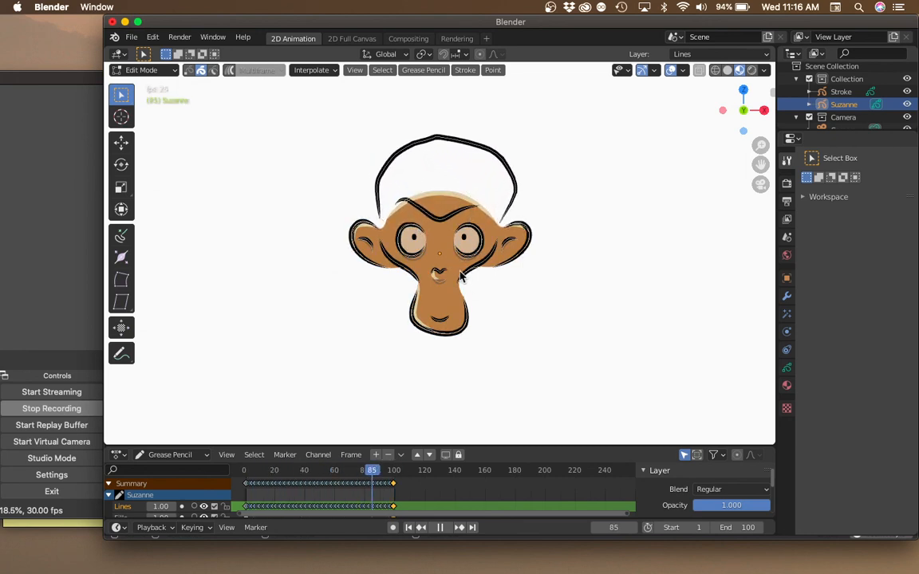
key("space")
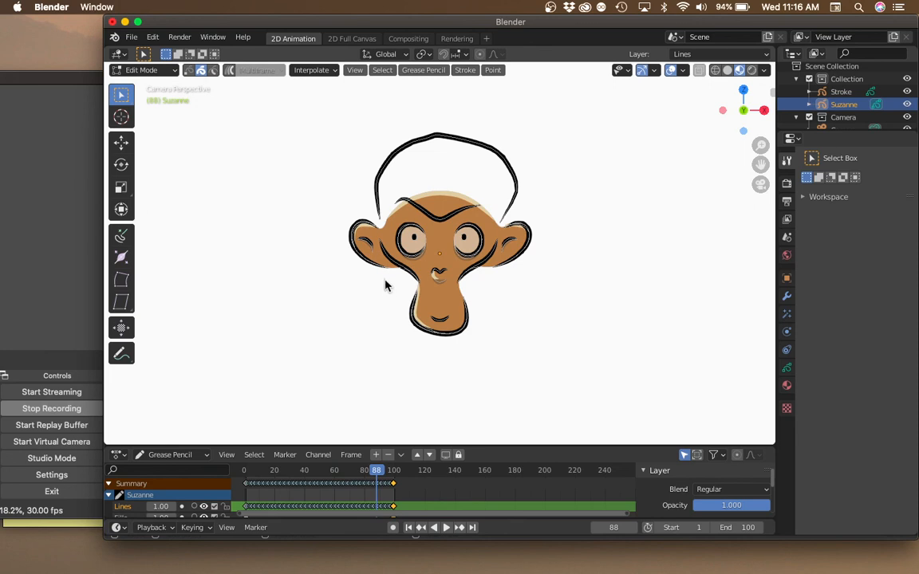